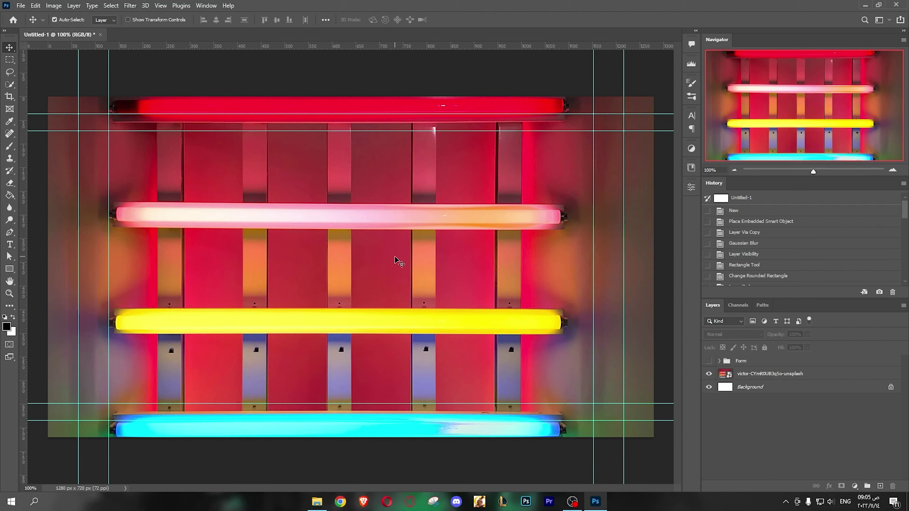
- Select the neon-tube photo layer above Background in the Layers panel
left_click(782, 374)
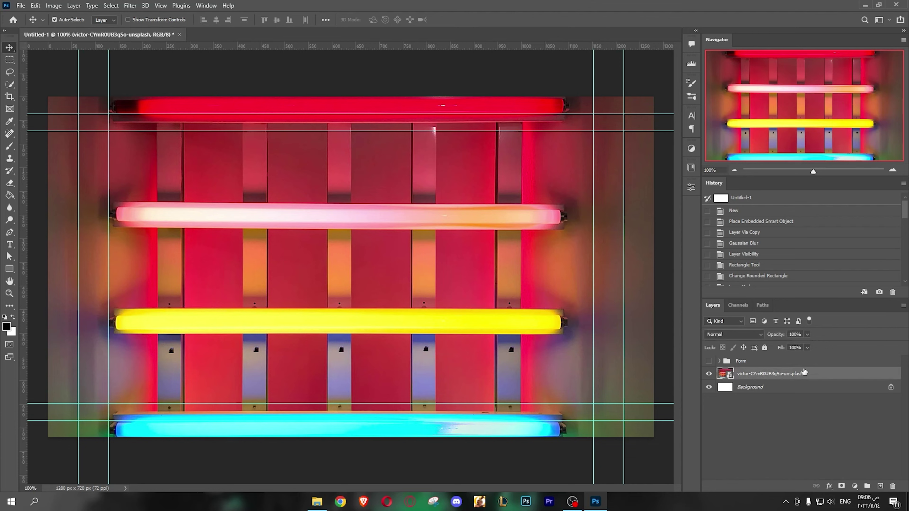
- Duplicate the neon photo layer
right_click(786, 378)
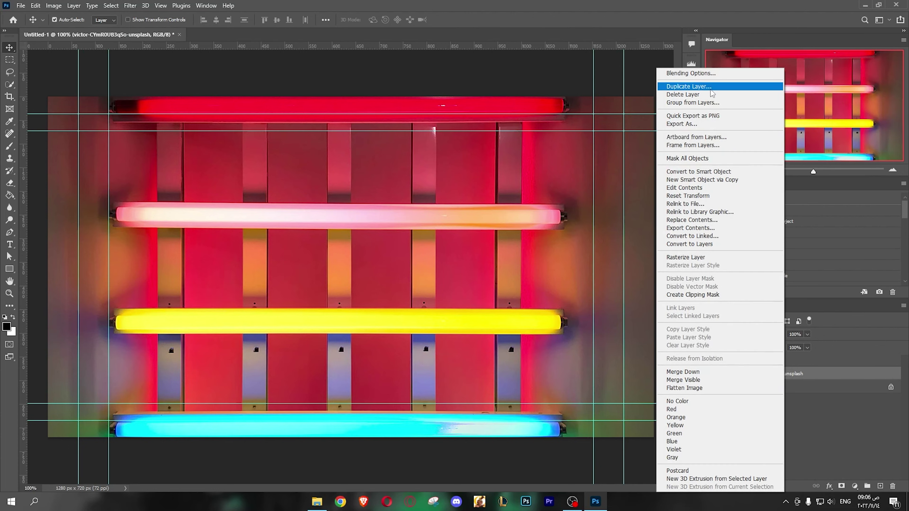
left_click(688, 87)
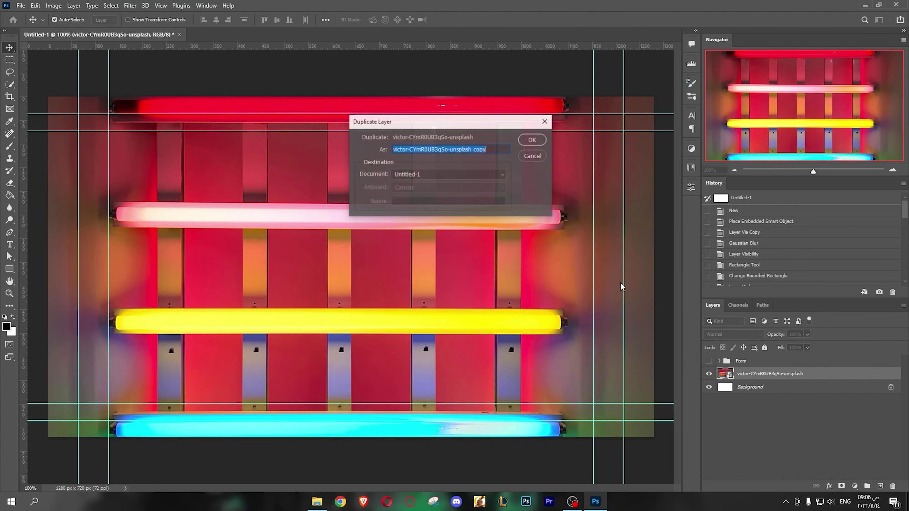
left_click(531, 140)
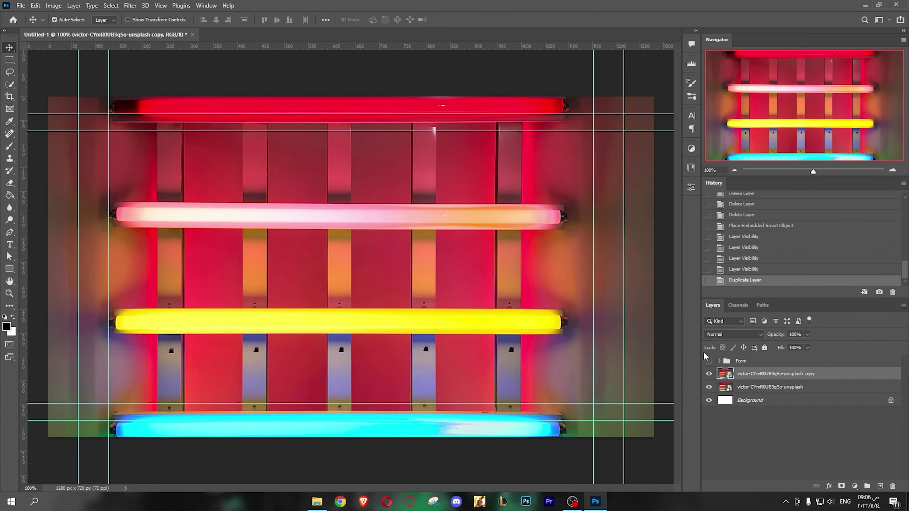
- Apply a 15-pixel Gaussian Blur to the photo copy, then hide it
left_click(130, 5)
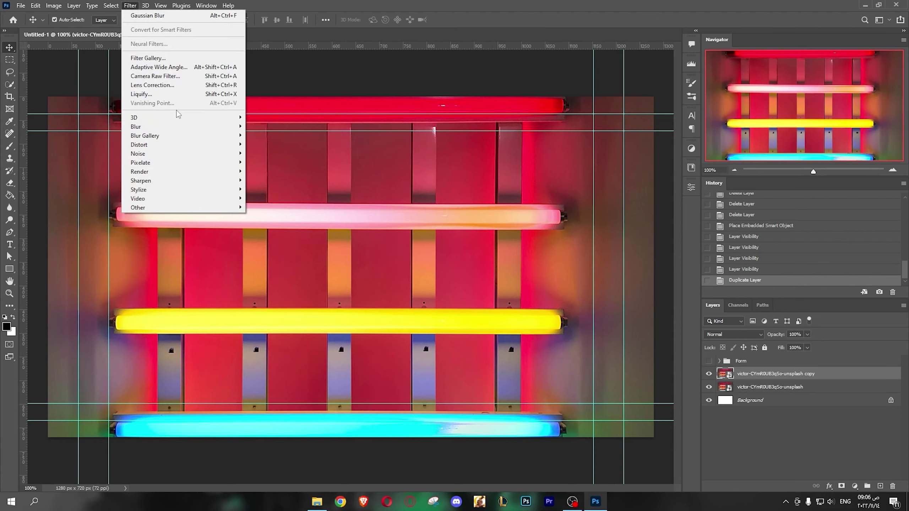
left_click(268, 162)
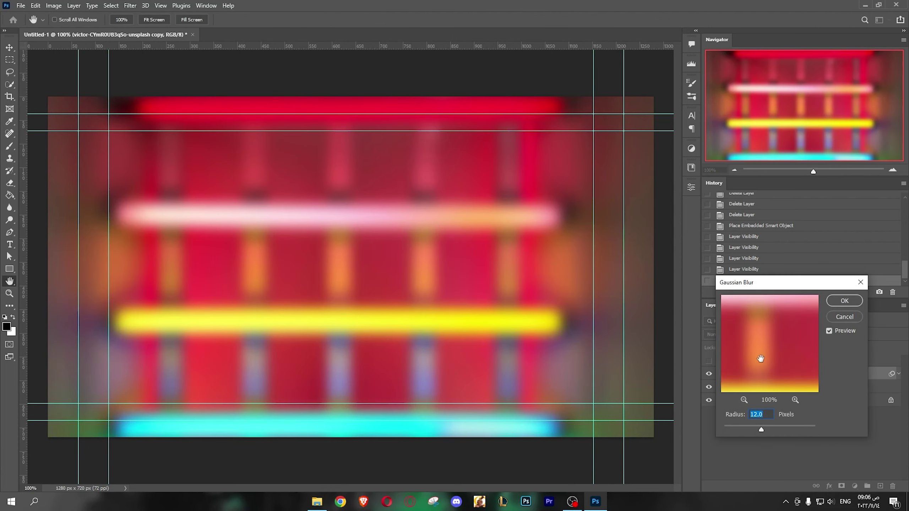
type("15")
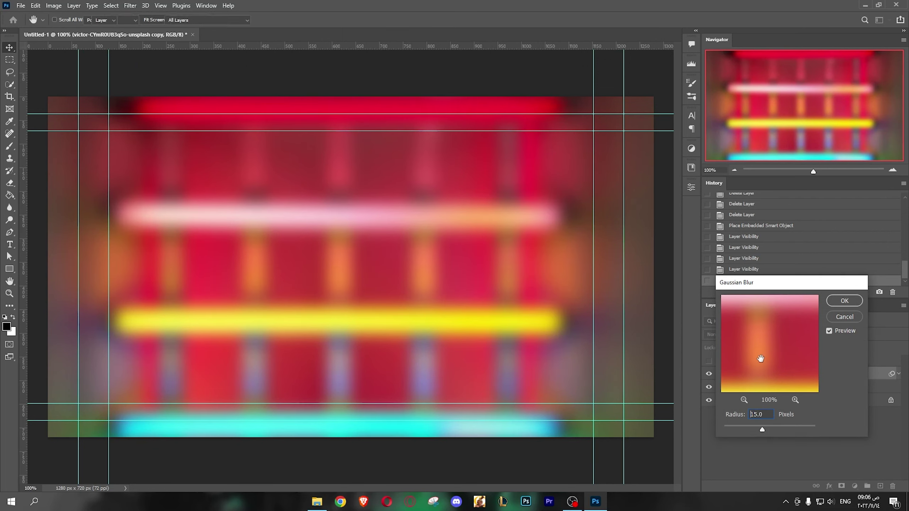
key("Return")
left_click(709, 374)
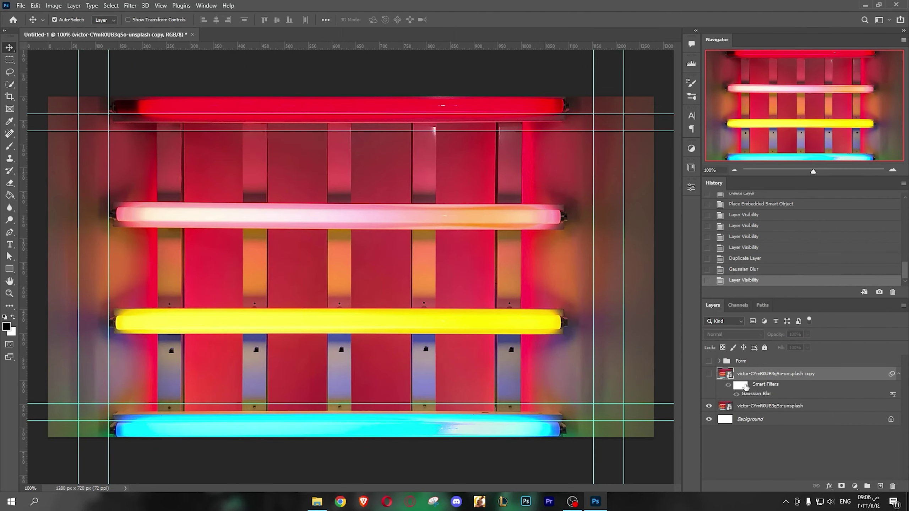
- Draw a black 620 × 357 px rectangle over the photo centre with corners rounded to about 41 px
left_click(784, 407)
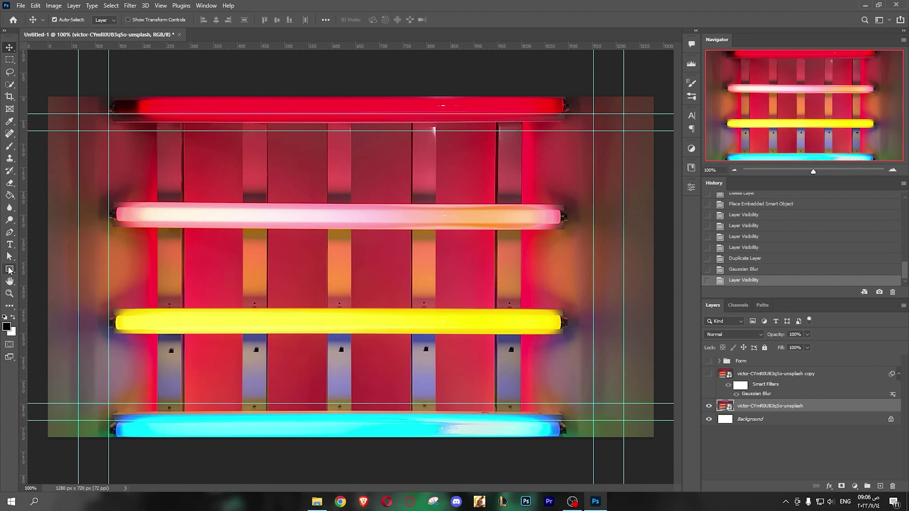
left_click(9, 269)
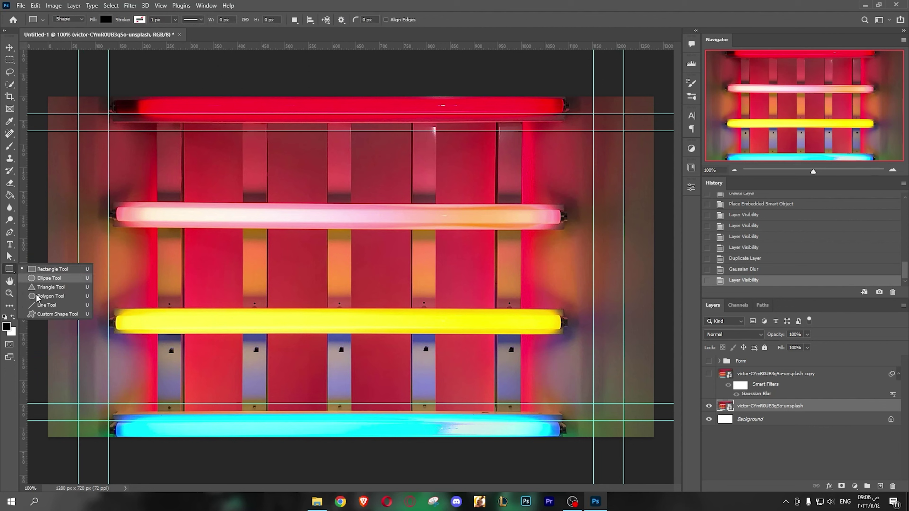
left_click(52, 268)
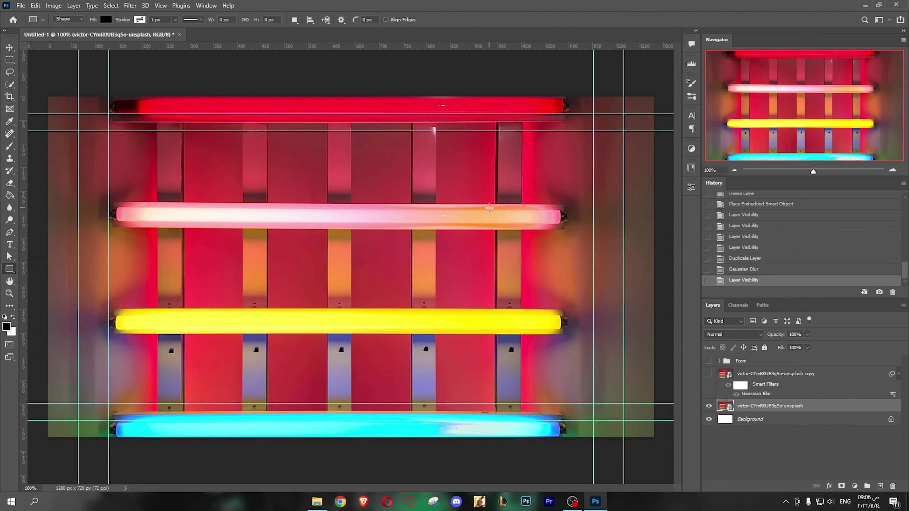
left_click_drag(520, 182, 204, 345)
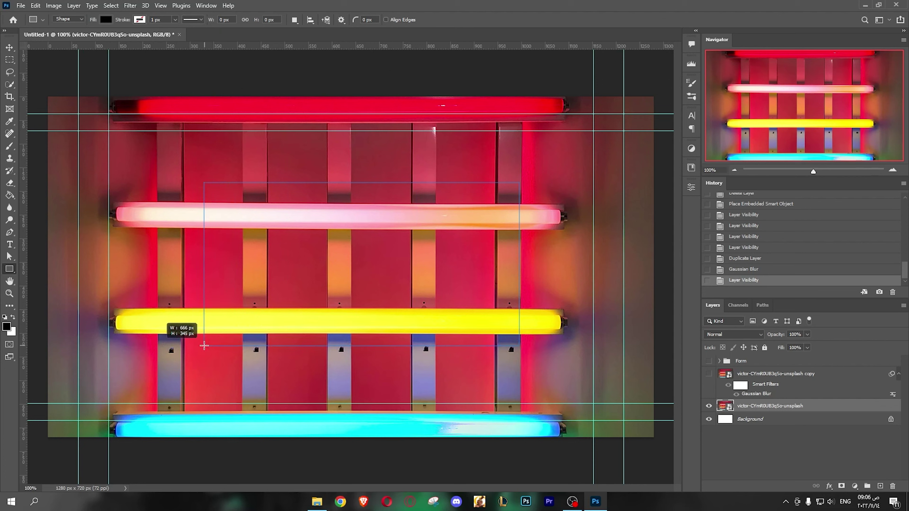
mouse_move(204, 345)
left_mouse_down()
mouse_move(205, 355)
mouse_move(226, 351)
left_mouse_up()
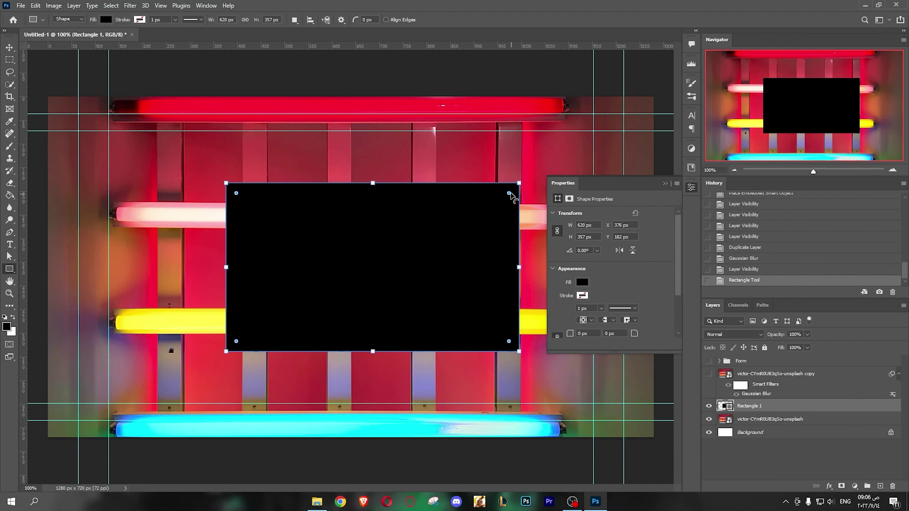
mouse_move(509, 193)
left_mouse_down()
mouse_move(493, 205)
mouse_move(503, 206)
left_mouse_up()
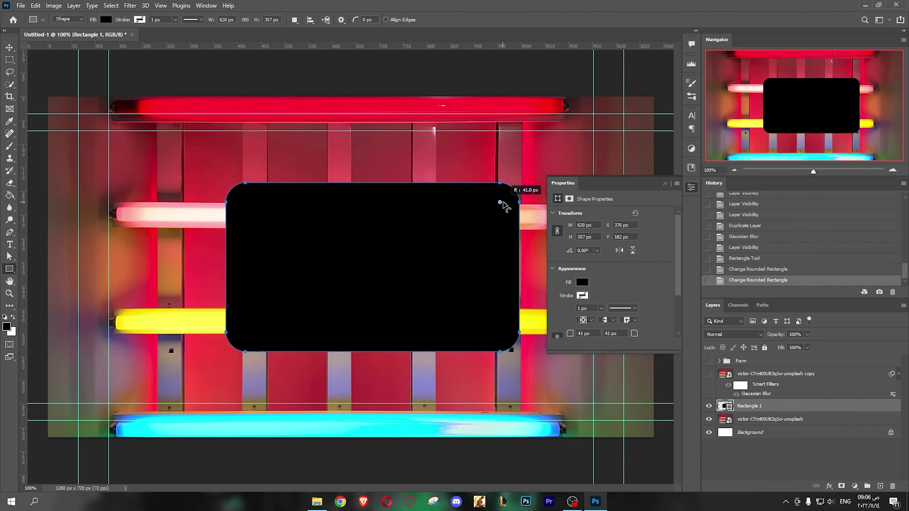
left_click(691, 187)
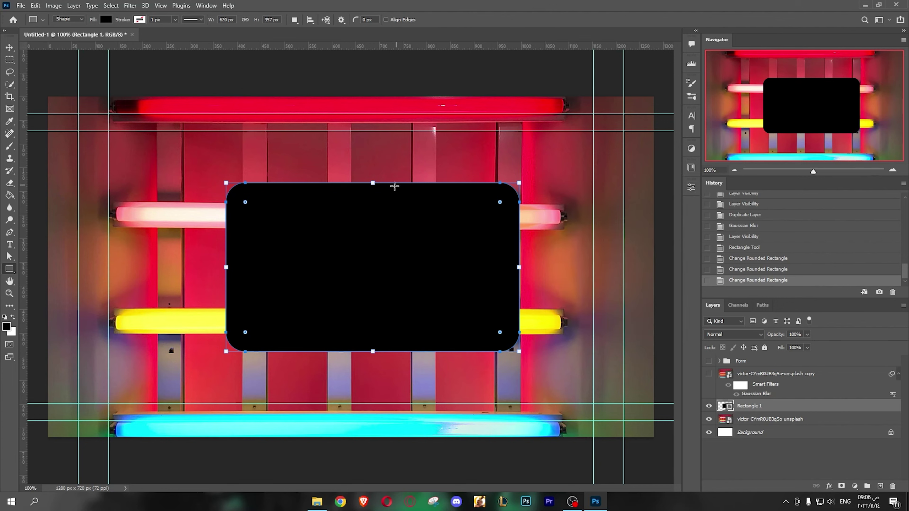
left_click(9, 47)
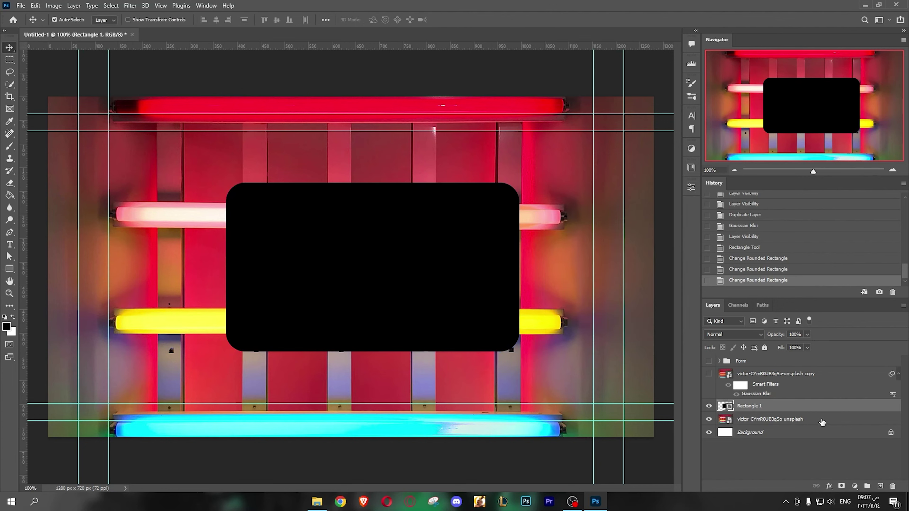
- Show the blurred photo copy and clip it to Rectangle 1
left_click(709, 373)
left_click(746, 375)
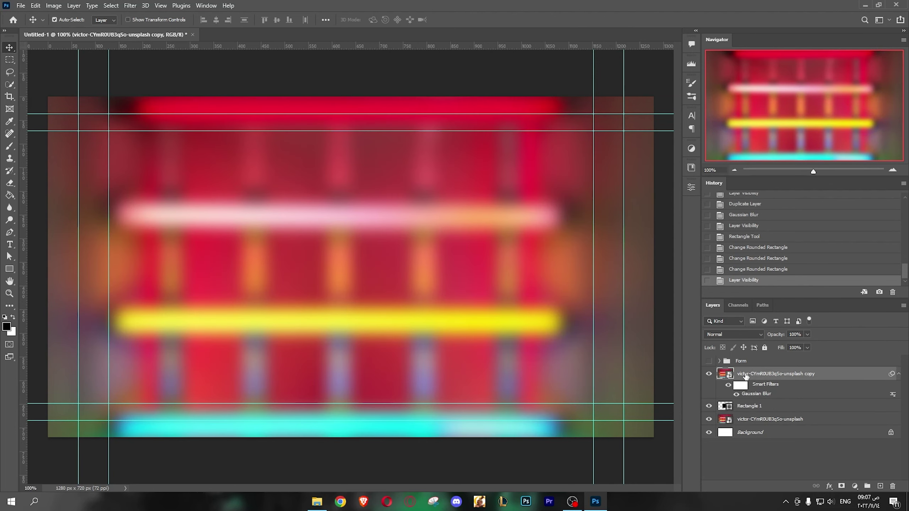
left_click(709, 373)
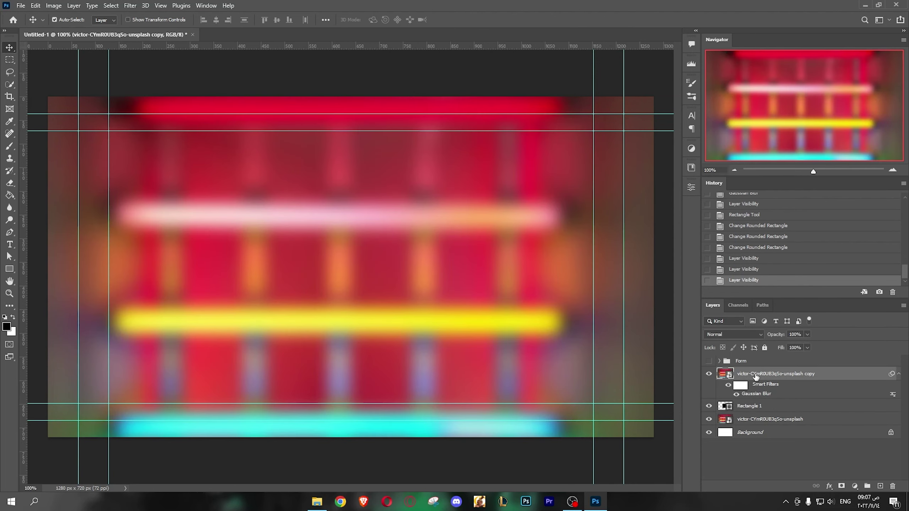
left_click(754, 399, "alt")
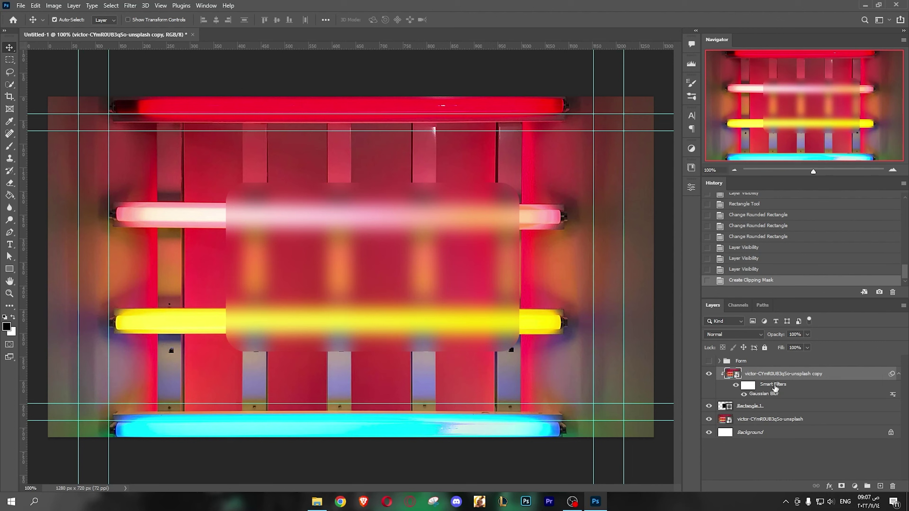
- Move Rectangle 1 toward the photo's centre and nudge it slightly down
left_click(772, 409)
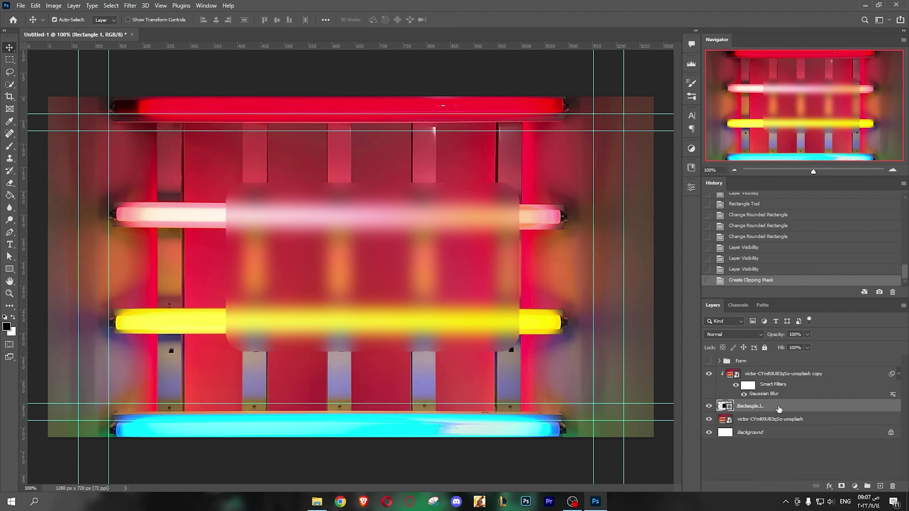
key("ctrl+t")
left_click_drag(411, 224, 385, 222)
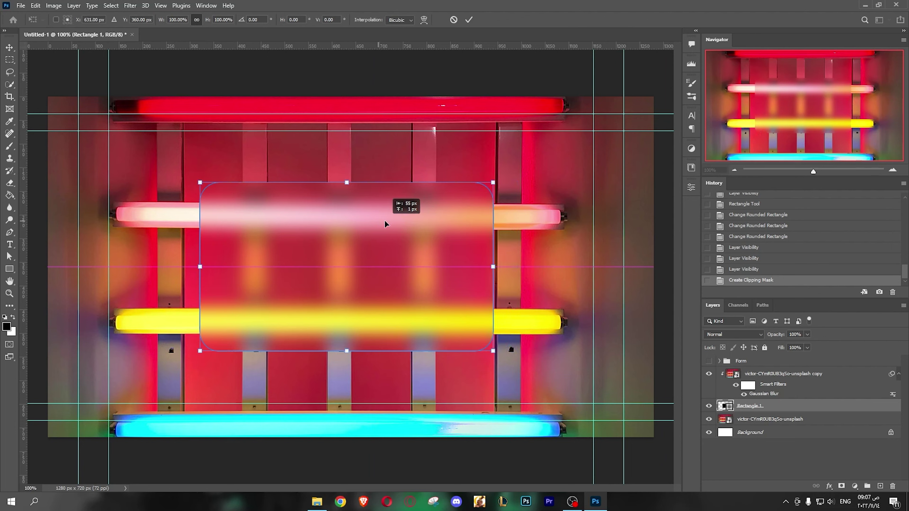
mouse_move(385, 222)
left_mouse_down()
mouse_move(459, 215)
mouse_move(446, 250)
mouse_move(365, 212)
mouse_move(389, 219)
left_mouse_up()
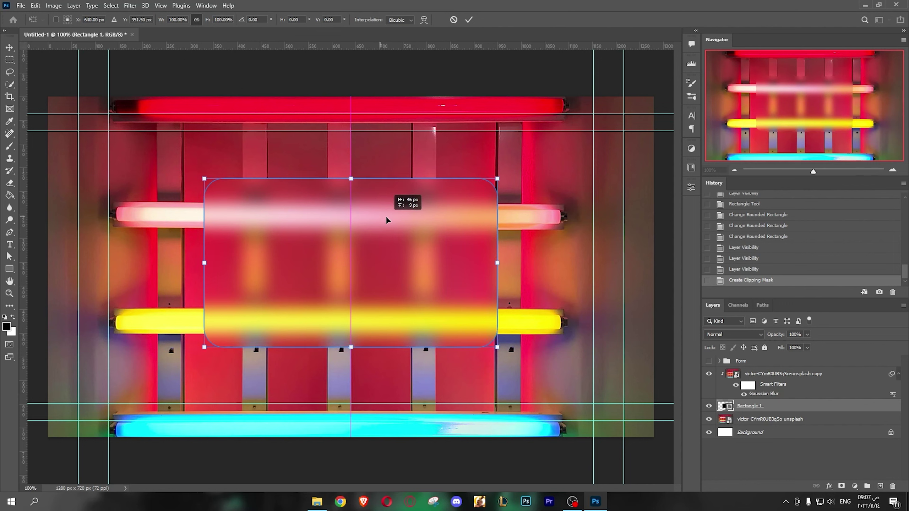
left_click(469, 19)
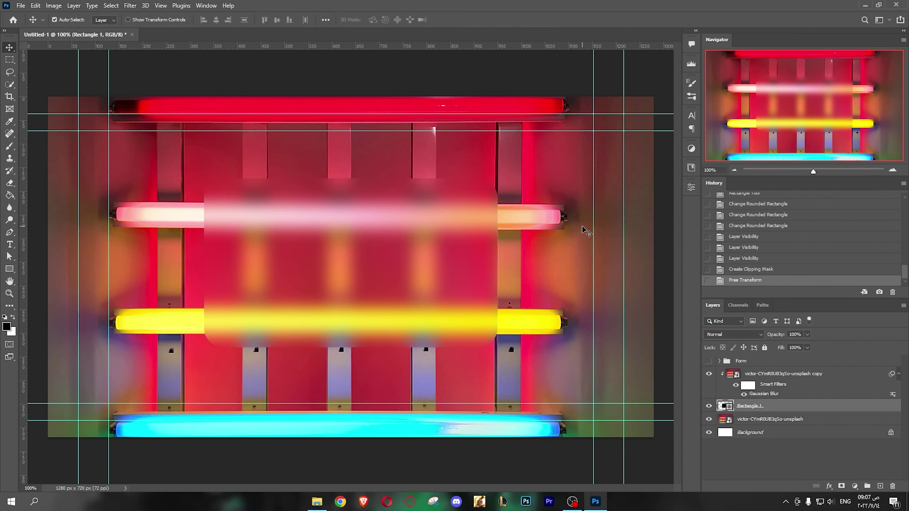
key("Down")
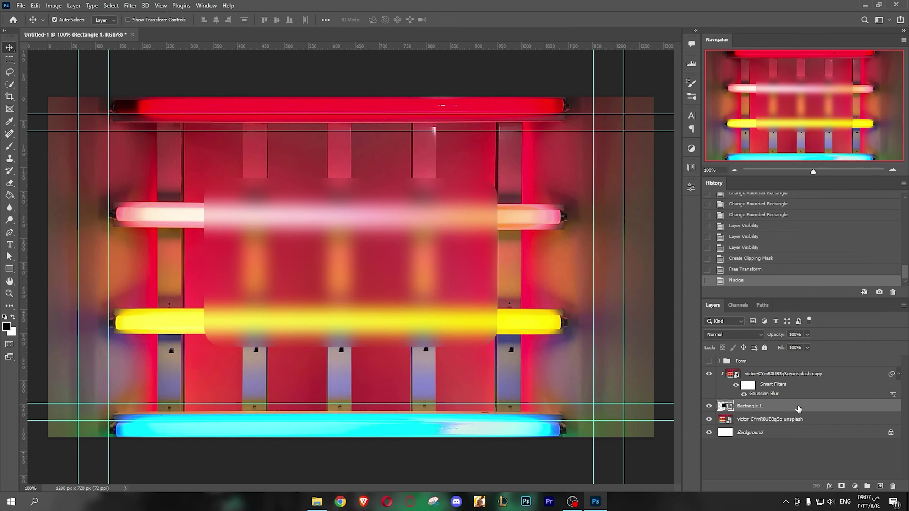
- Add a 2 px stroke to Rectangle 1's layer style
double_click(799, 409)
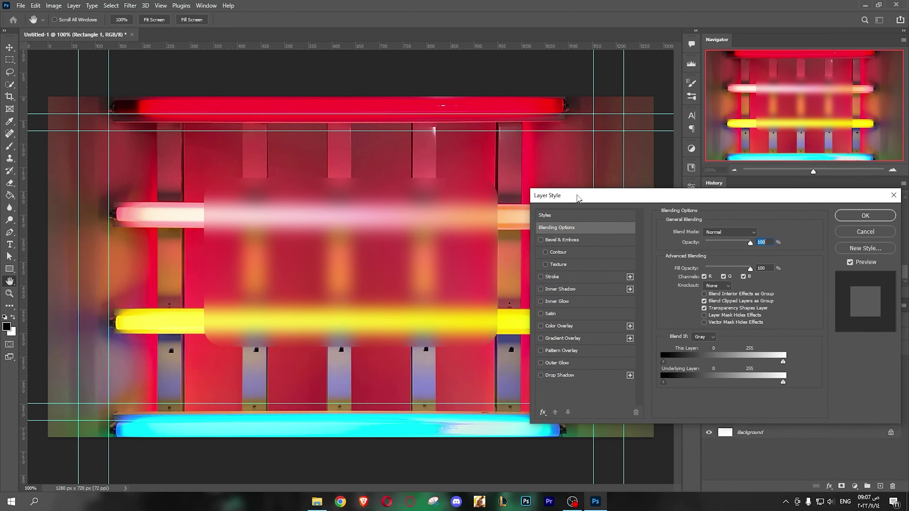
left_click_drag(577, 200, 578, 198)
left_click(567, 274)
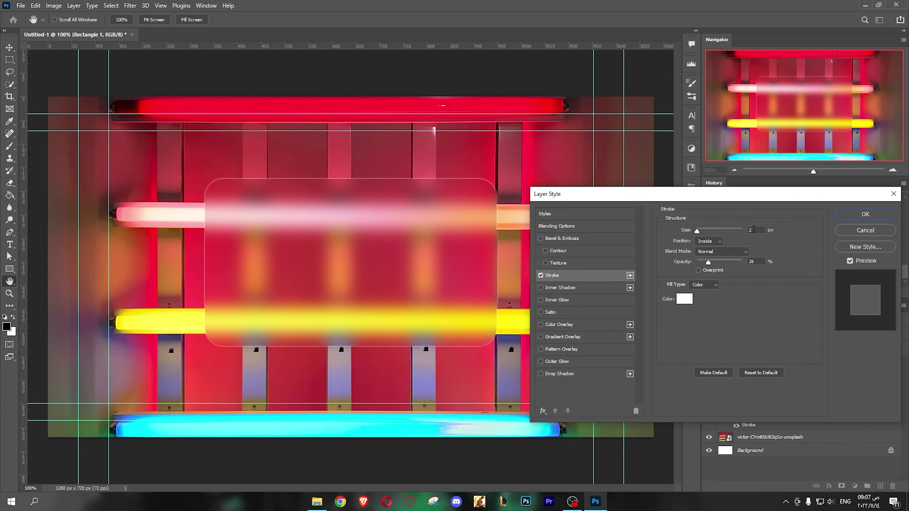
left_click_drag(753, 230, 744, 230)
type("5")
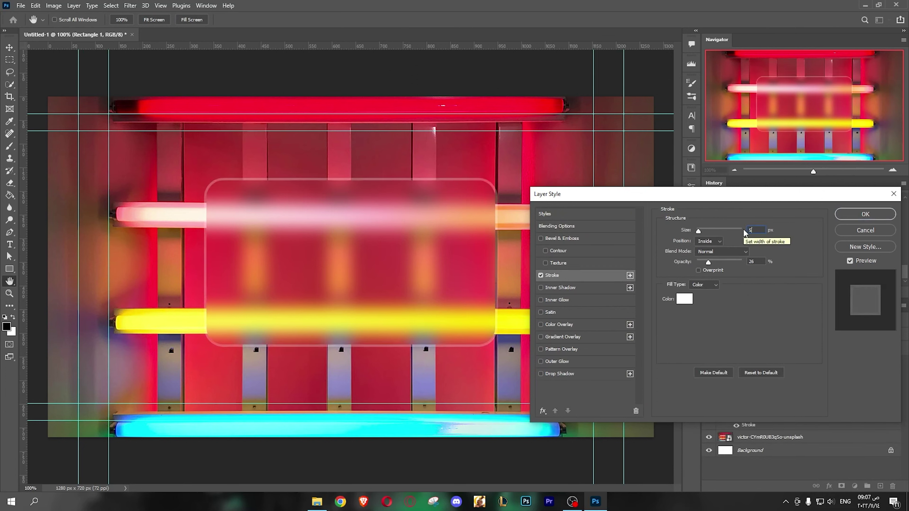
double_click(752, 229)
type("2")
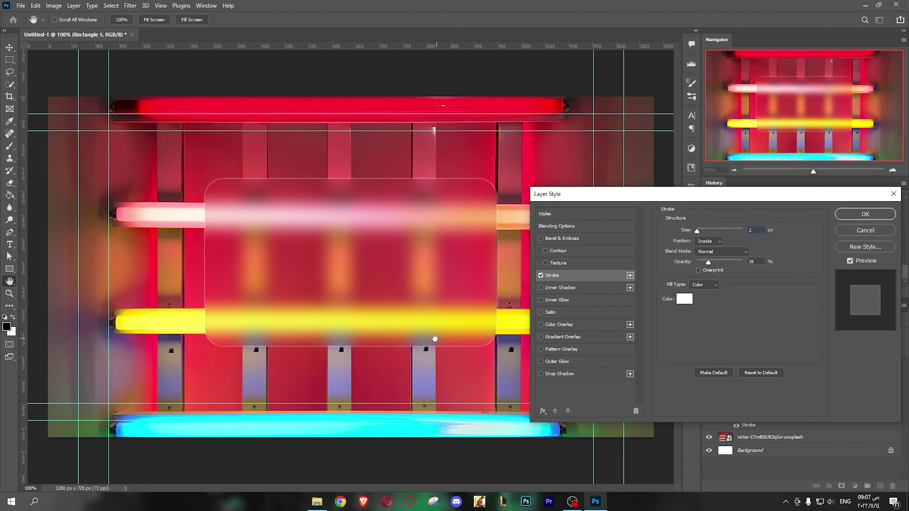
- Set the stroke to Inside position at 24% opacity, keeping its colour white
left_click(713, 242)
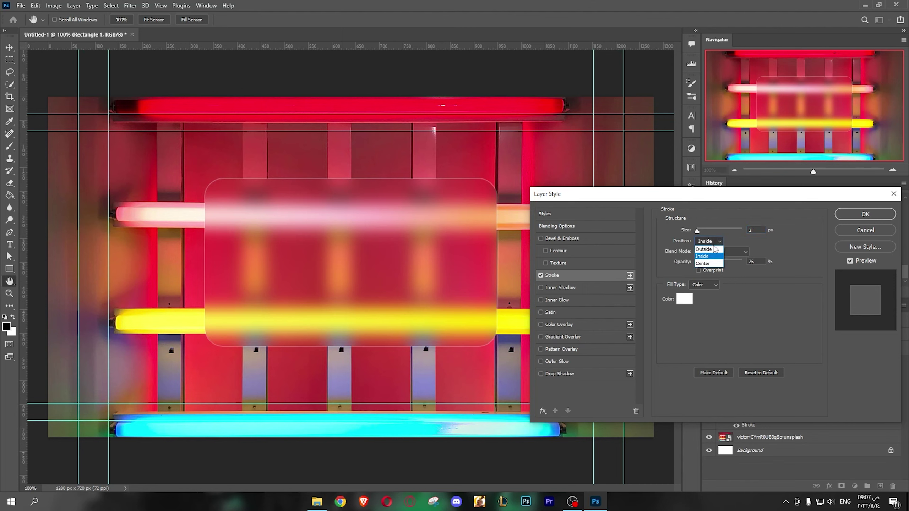
left_click(750, 246)
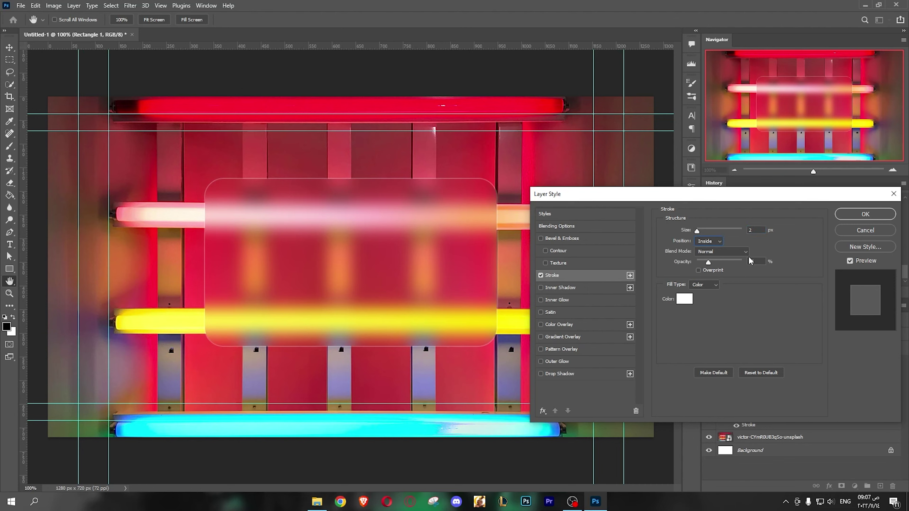
left_click_drag(755, 259, 710, 263)
type("24")
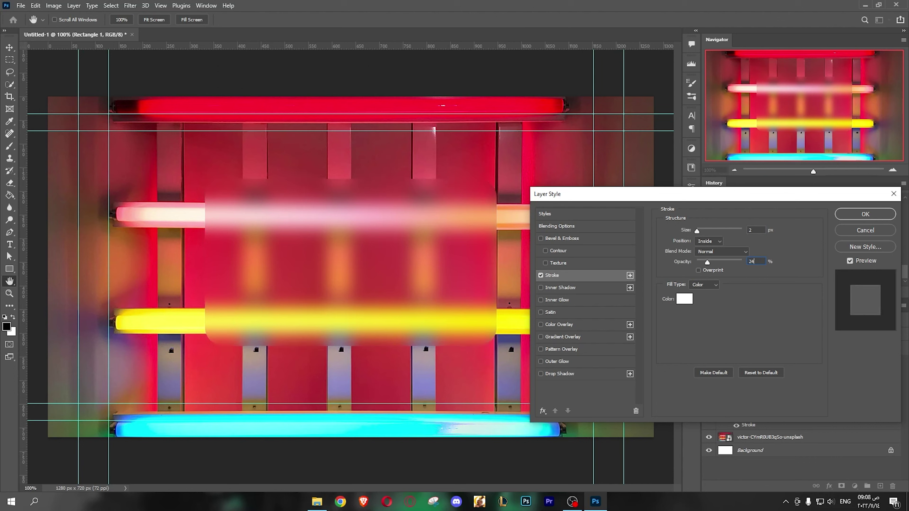
left_click(685, 300)
left_click(591, 446)
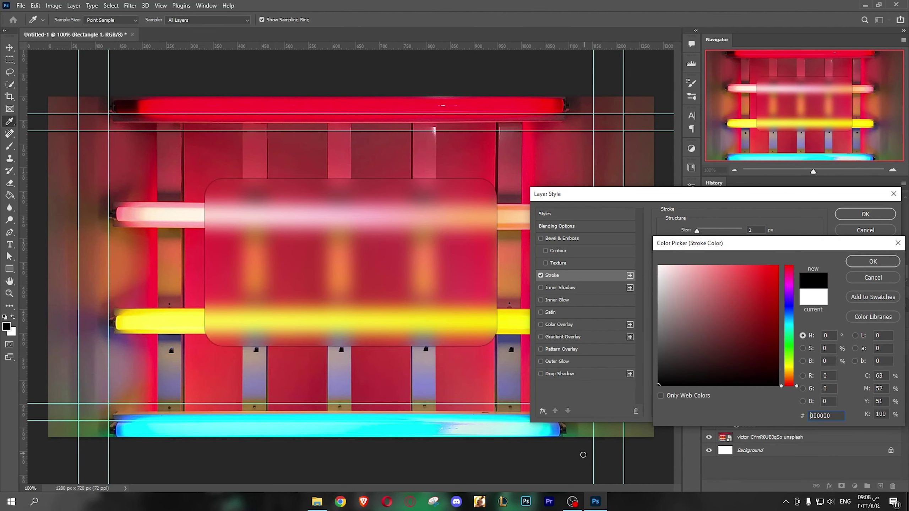
key("Escape")
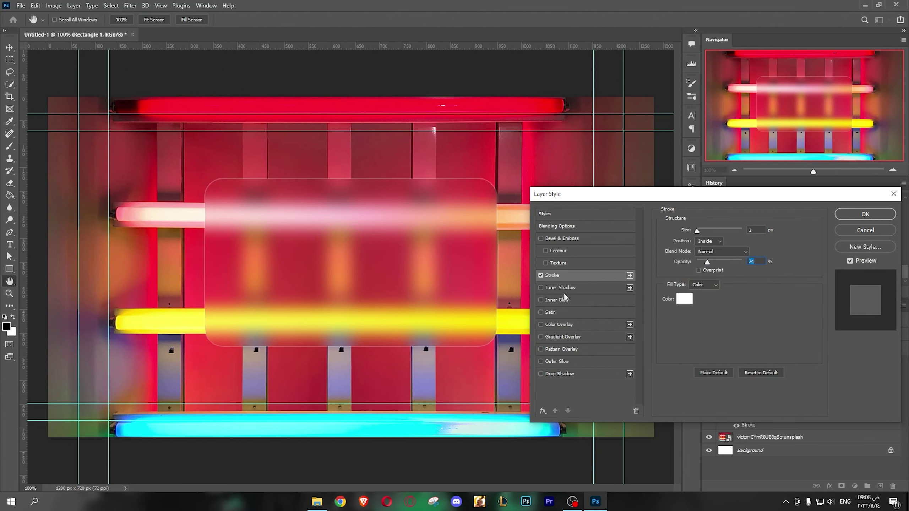
left_click(567, 325)
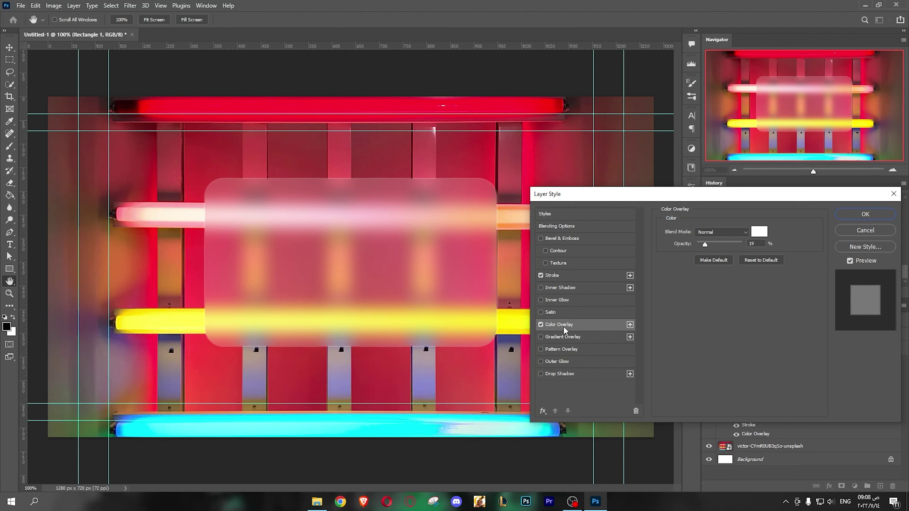
- Keep the Color Overlay white in Normal mode and set its opacity to about 15%
left_click(758, 231)
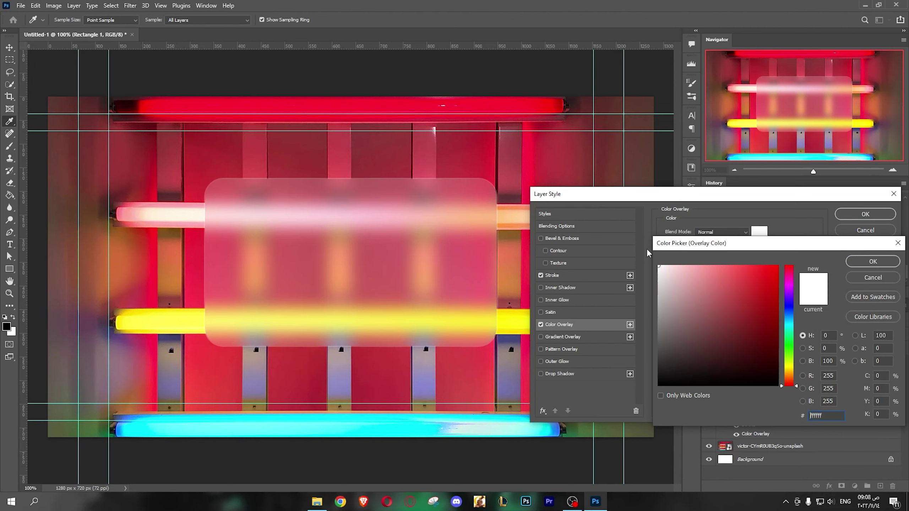
key("Return")
left_click(721, 232)
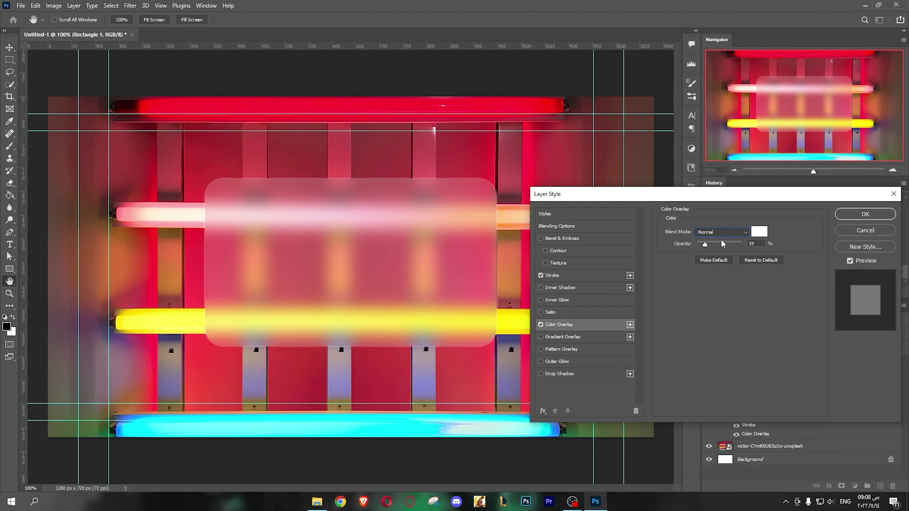
type("20")
mouse_move(706, 246)
left_mouse_down()
mouse_move(718, 243)
mouse_move(703, 244)
left_mouse_up()
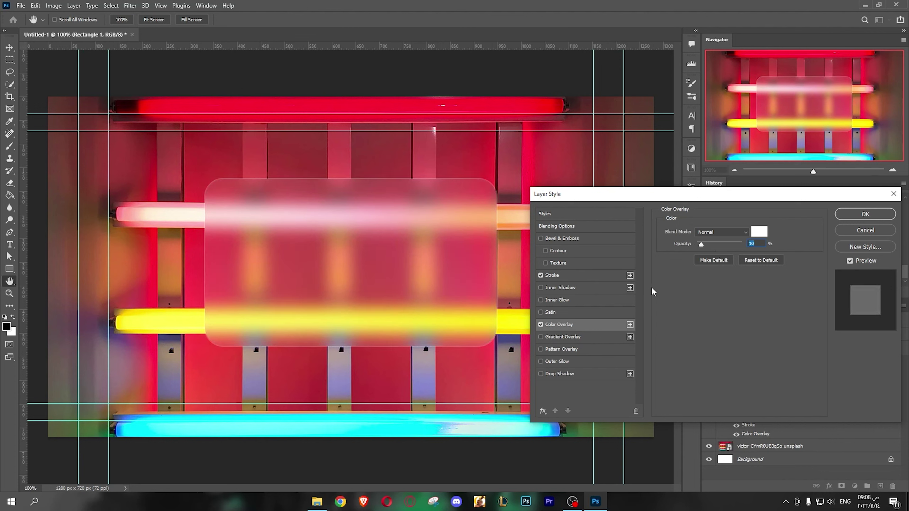
mouse_move(701, 243)
left_mouse_down()
mouse_move(716, 244)
mouse_move(700, 244)
left_mouse_up()
- Enable Gradient Overlay with a Foreground to Transparent gradient, both stops set to white (ffffff)
left_click(555, 337)
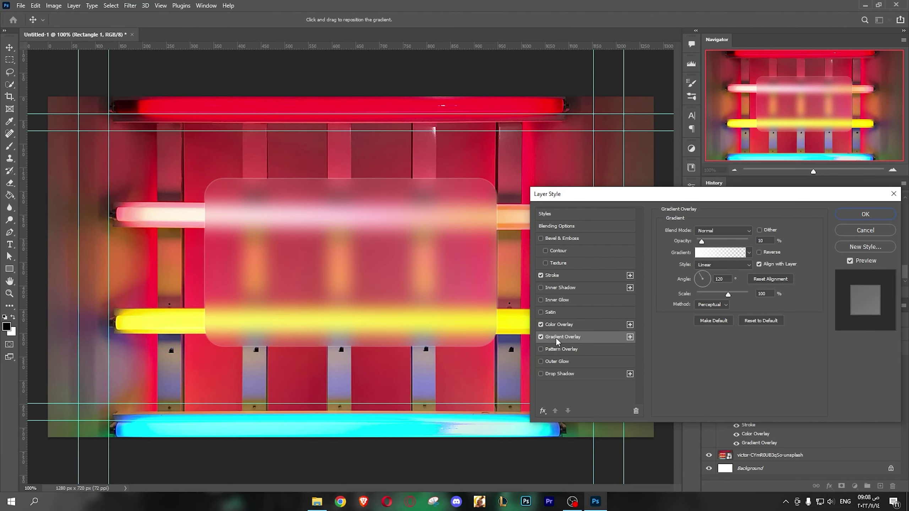
left_click(713, 253)
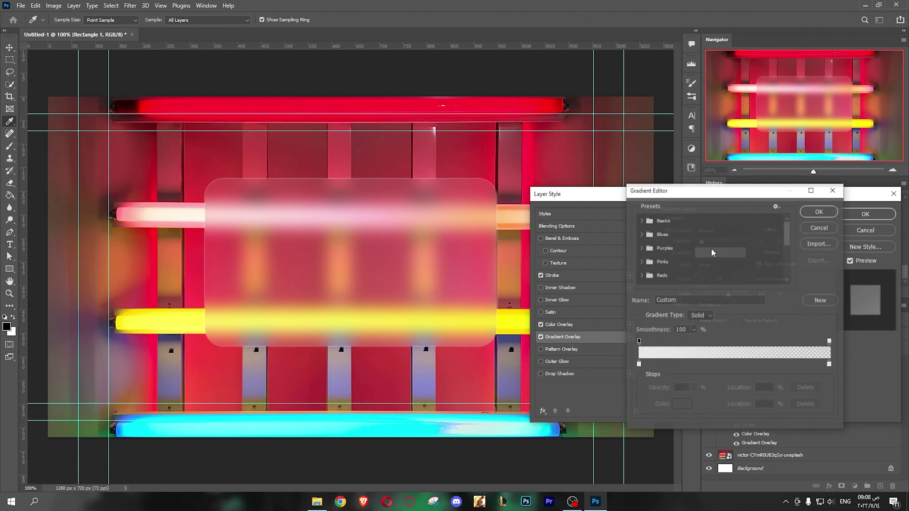
left_click(643, 221)
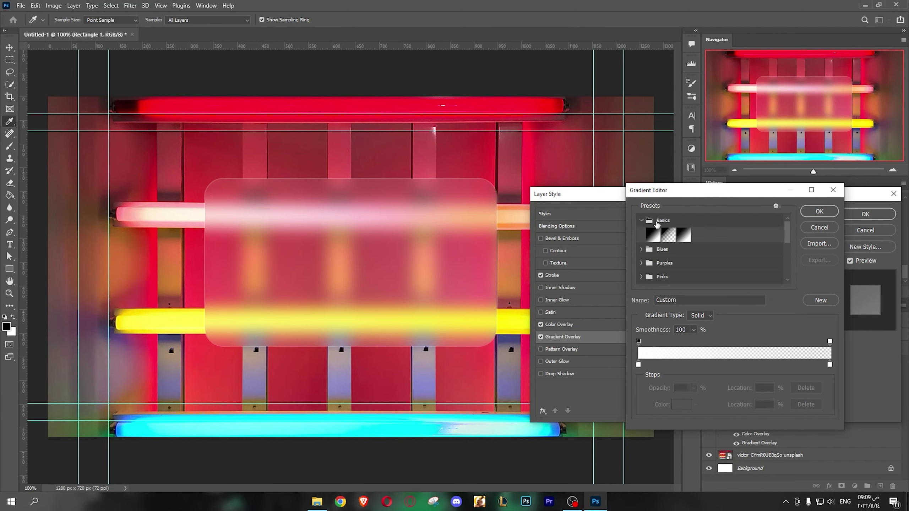
left_click(668, 235)
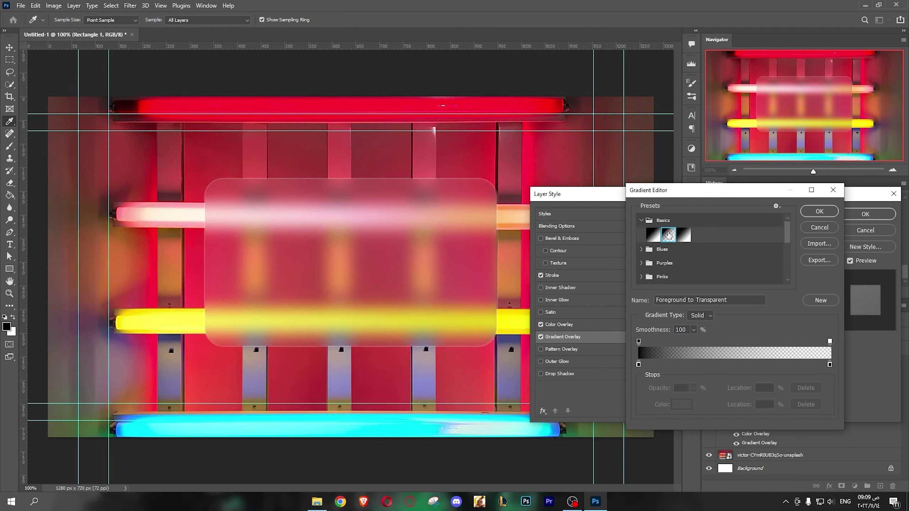
left_click(639, 364)
left_click(680, 403)
type("ffffff")
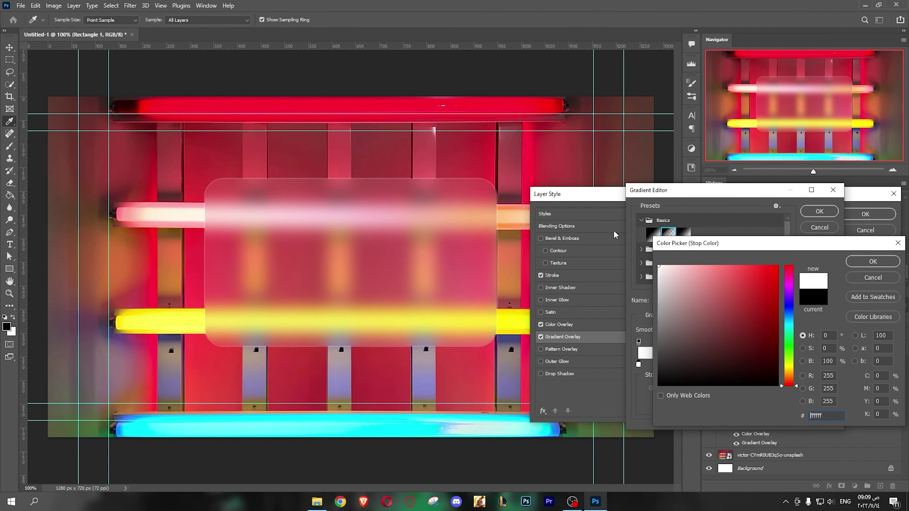
key("Return")
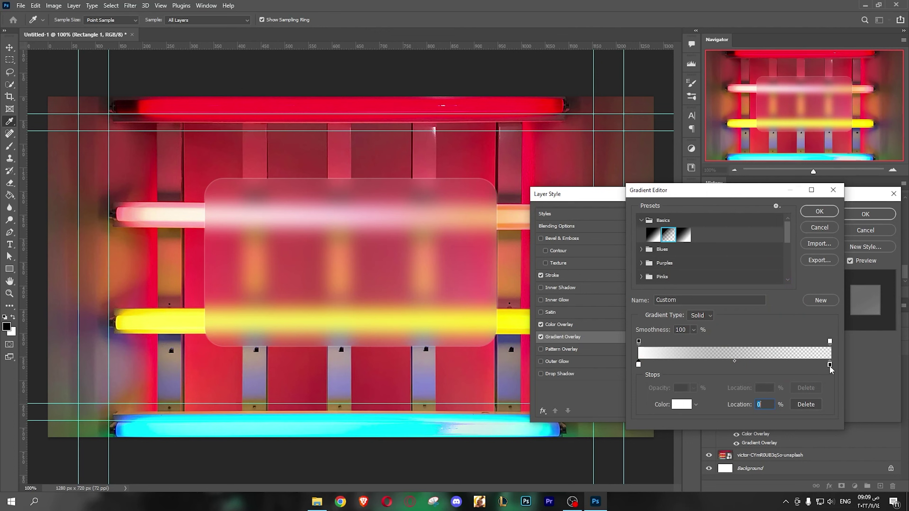
left_click(829, 365)
left_click(681, 404)
type("ffffff")
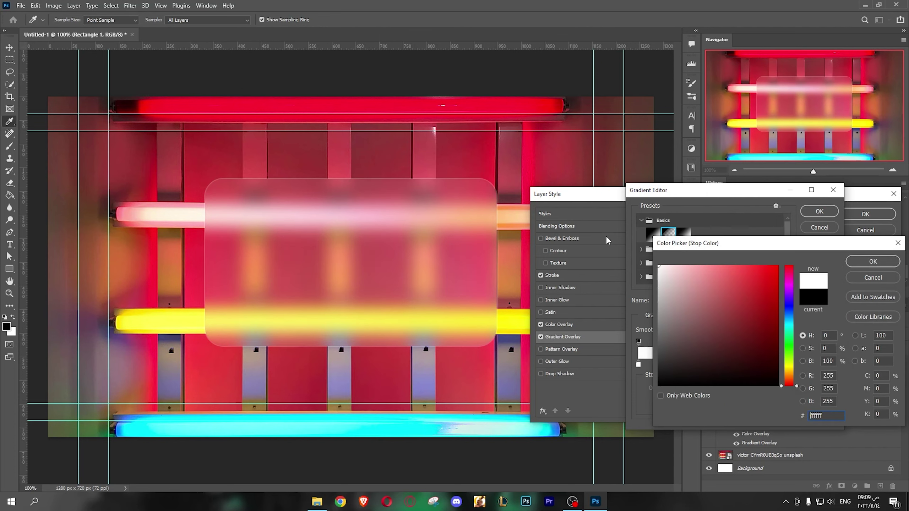
key("Return")
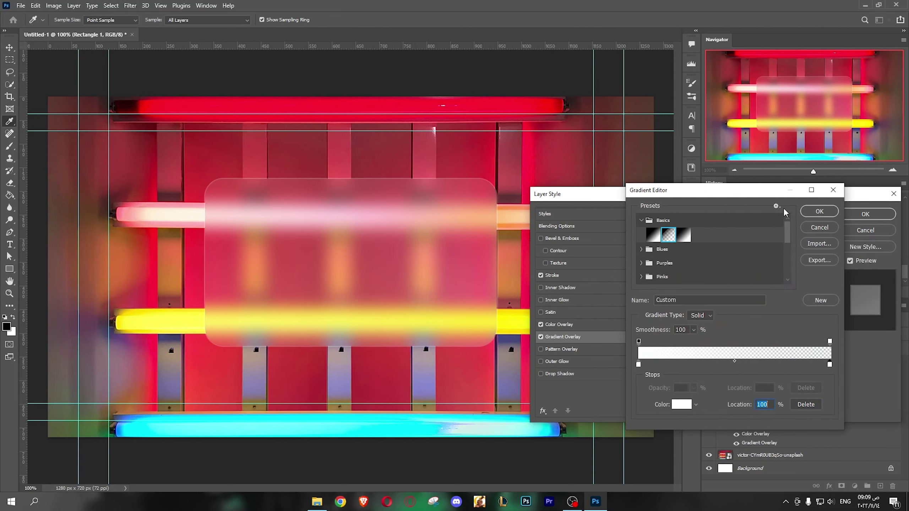
left_click(819, 212)
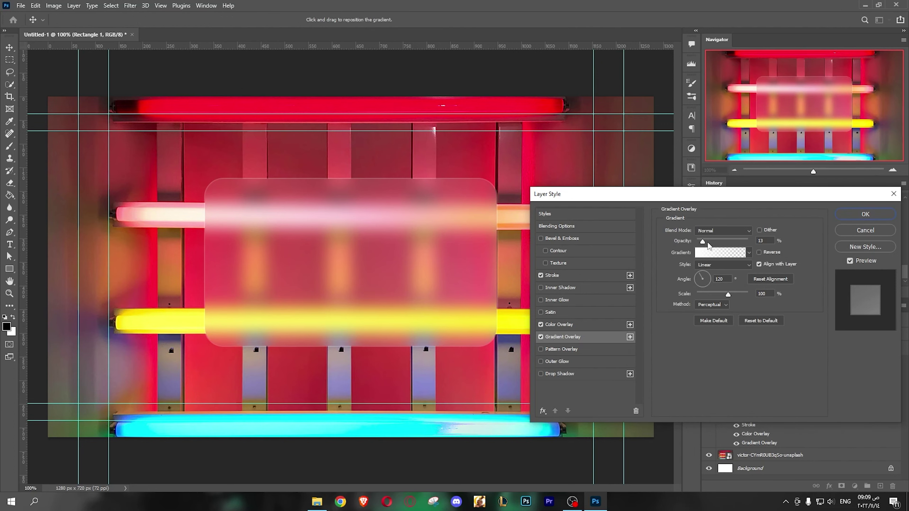
- Set the gradient overlay to 10% opacity, Linear style, 120° angle
mouse_move(702, 242)
left_mouse_down()
mouse_move(749, 241)
mouse_move(709, 241)
left_mouse_up()
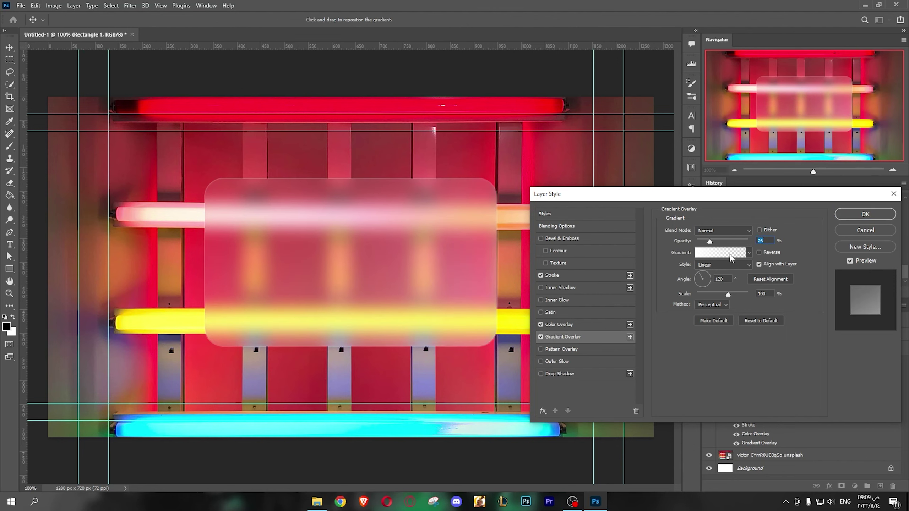
type("10")
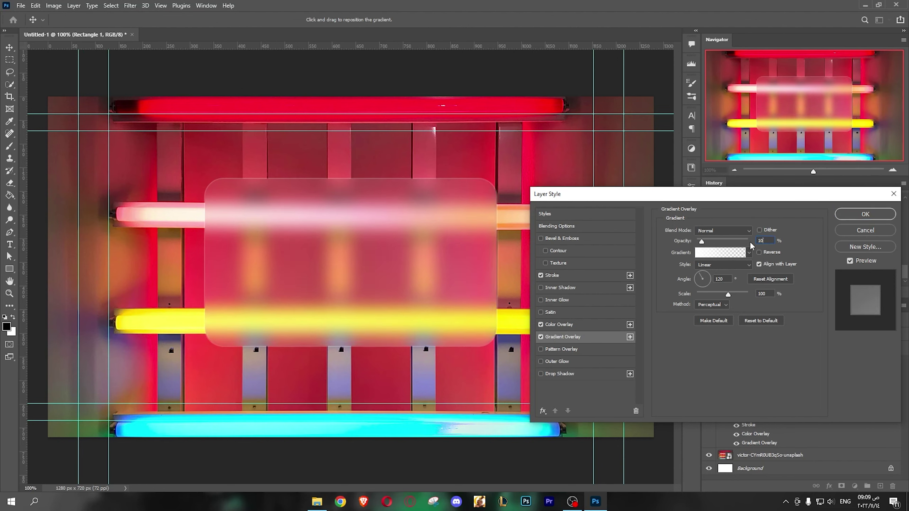
left_click(714, 265)
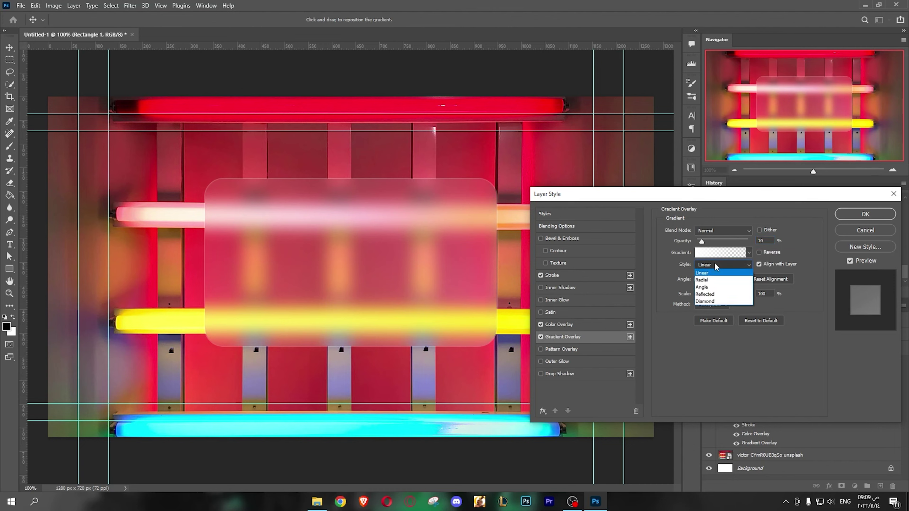
left_click(705, 272)
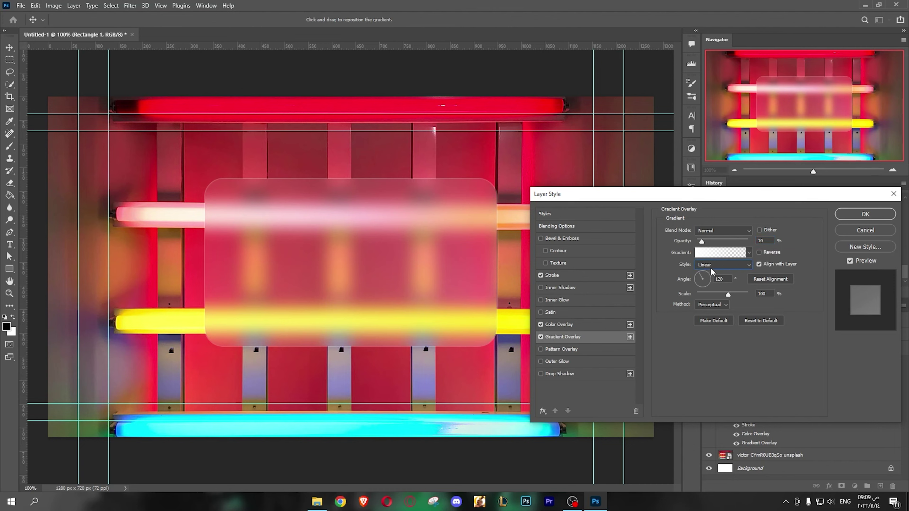
left_click(761, 294)
left_click(724, 280)
- Enable a black Multiply drop shadow on the card at 30% opacity
left_click(555, 373)
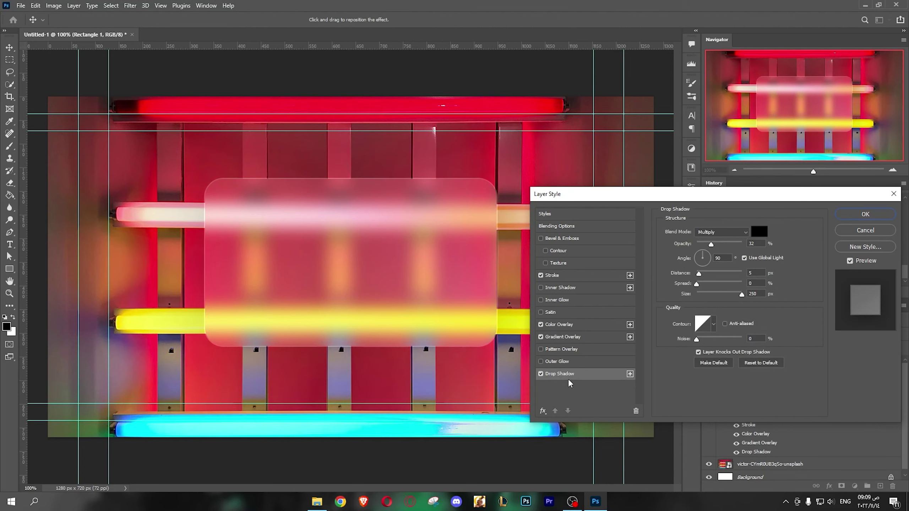
left_click(696, 234)
left_click(709, 235)
left_click(712, 273)
left_click(759, 232)
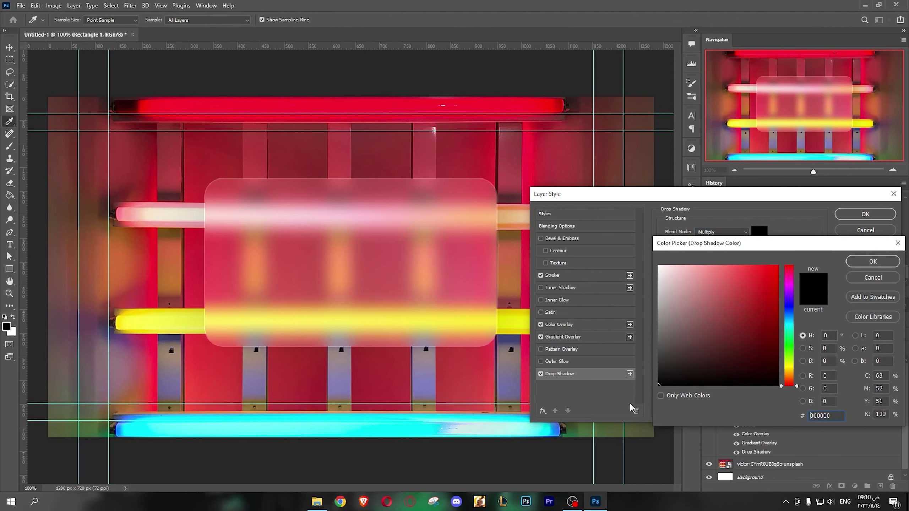
key("Return")
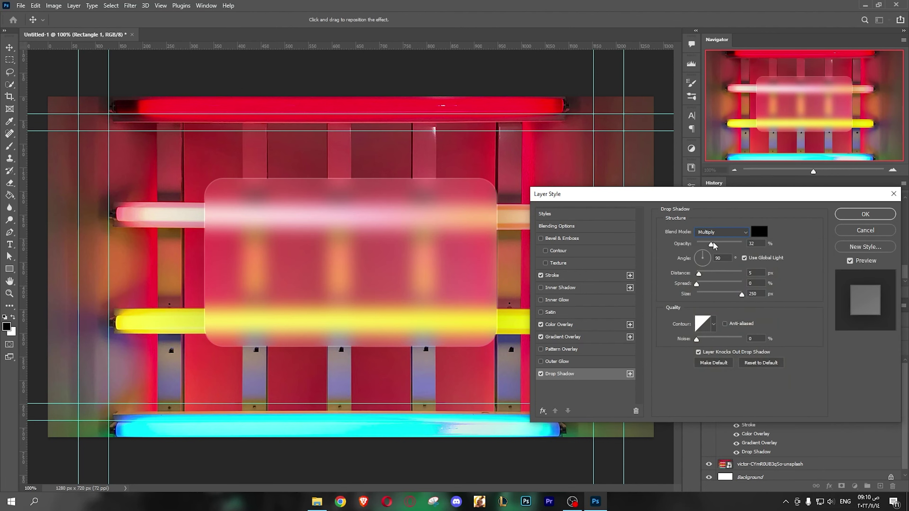
mouse_move(712, 244)
left_mouse_down()
mouse_move(747, 243)
mouse_move(706, 246)
left_mouse_up()
left_click(704, 243)
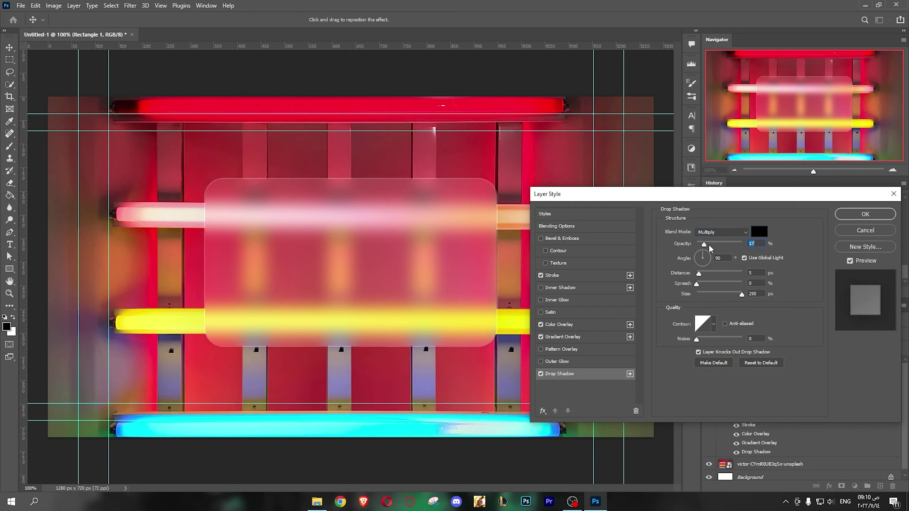
type("32")
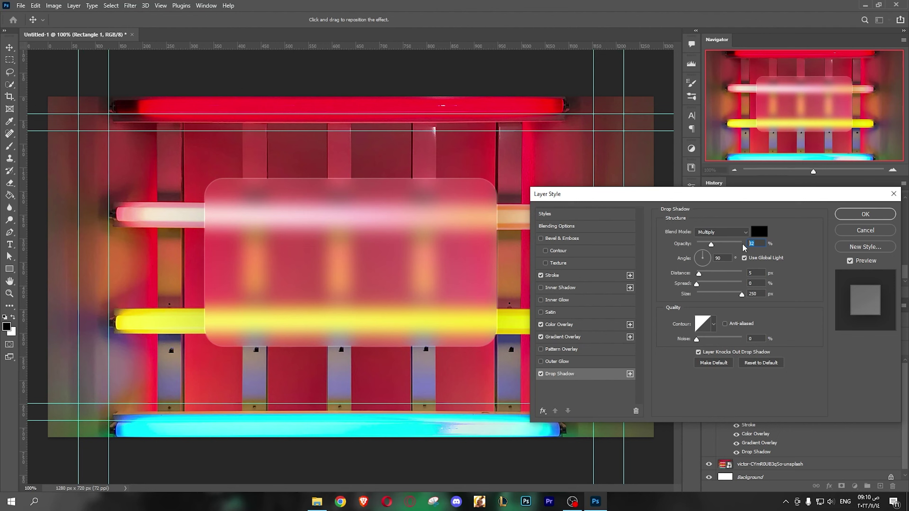
type("30")
- Set the drop shadow to 5 px distance, 0% spread and 250 px size
left_click_drag(698, 274, 762, 274)
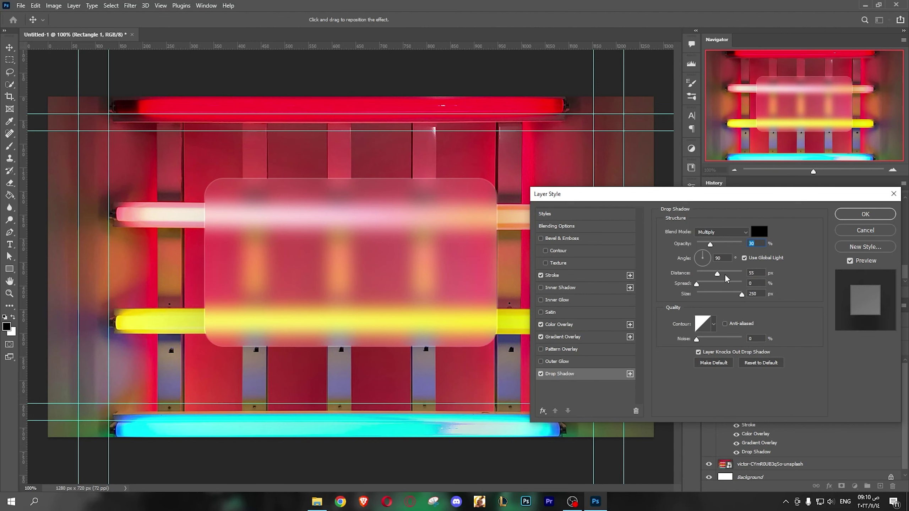
double_click(756, 273)
type("0")
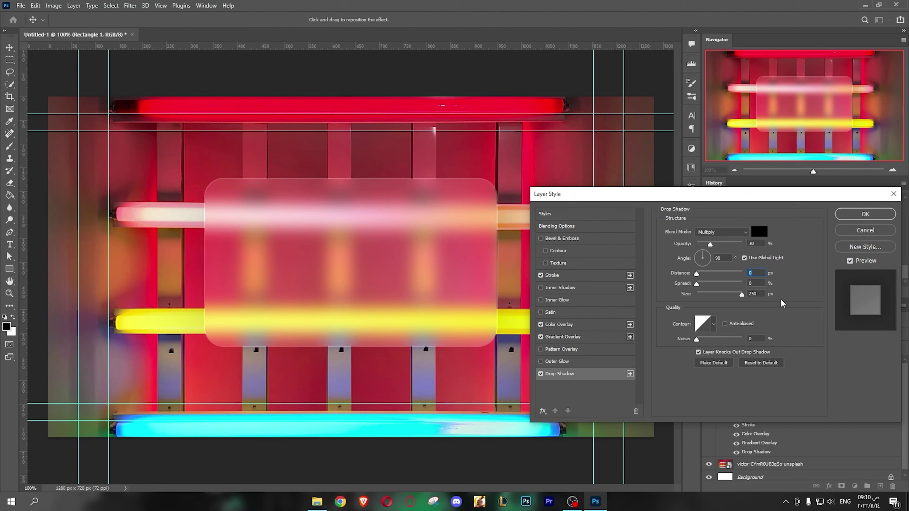
type("5")
left_click_drag(696, 284, 769, 284)
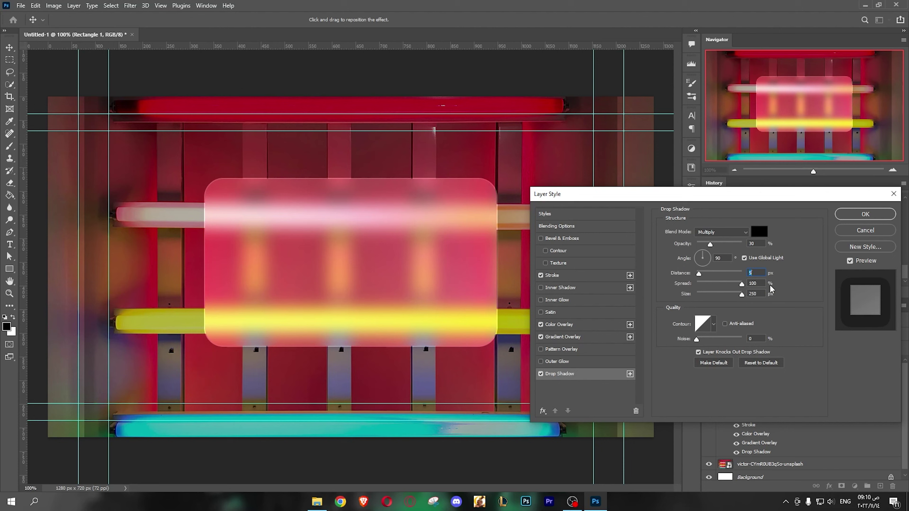
key("Tab")
type("0")
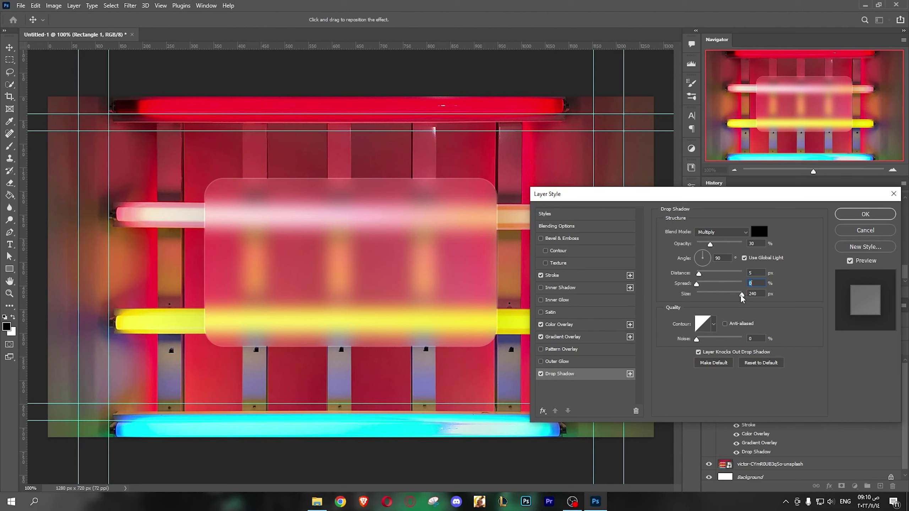
mouse_move(741, 294)
left_mouse_down()
mouse_move(669, 295)
mouse_move(769, 297)
left_mouse_up()
key("Tab")
- Apply the card's layer style and make the Form group visible
left_click(876, 215)
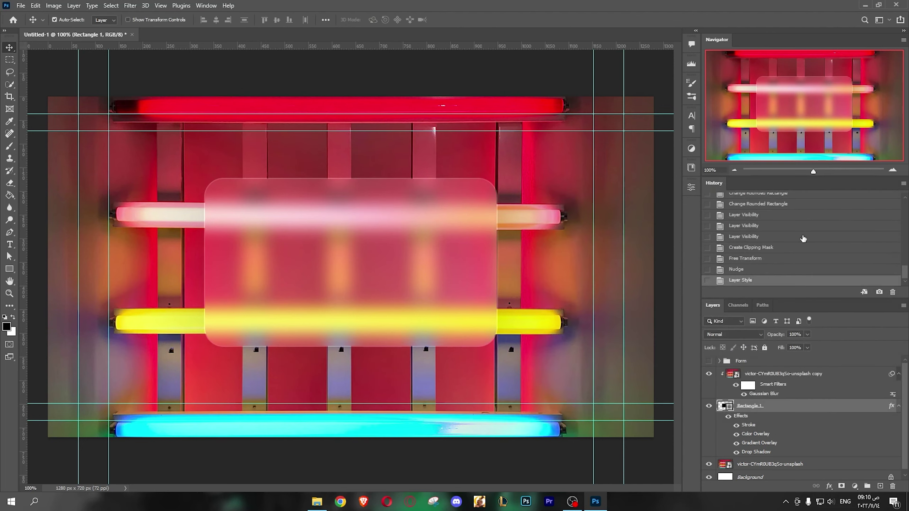
left_click(899, 406, "alt")
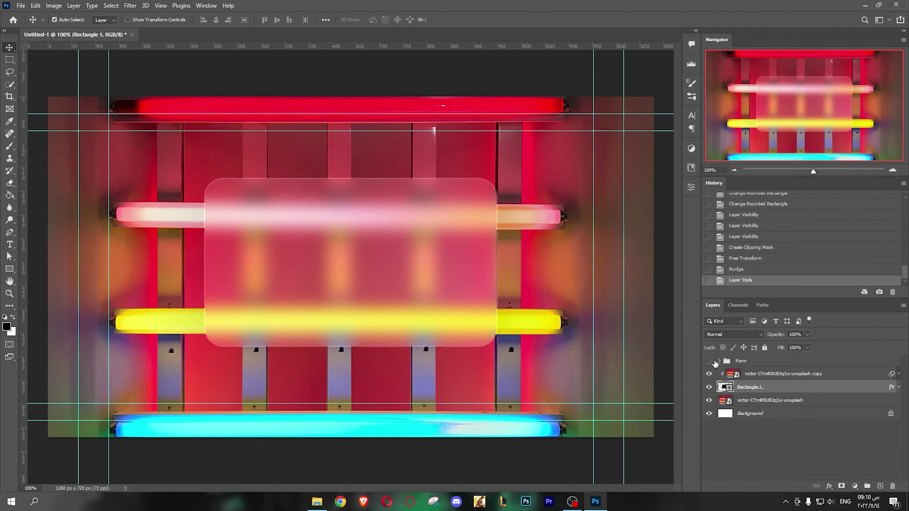
left_click(712, 361)
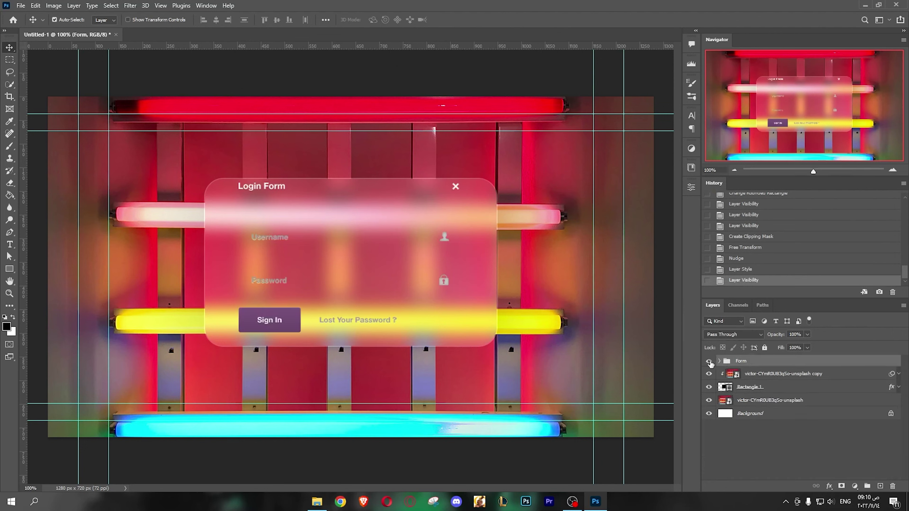
- Scale the login form to about 91.5% and centre it on the card
key("ctrl+t")
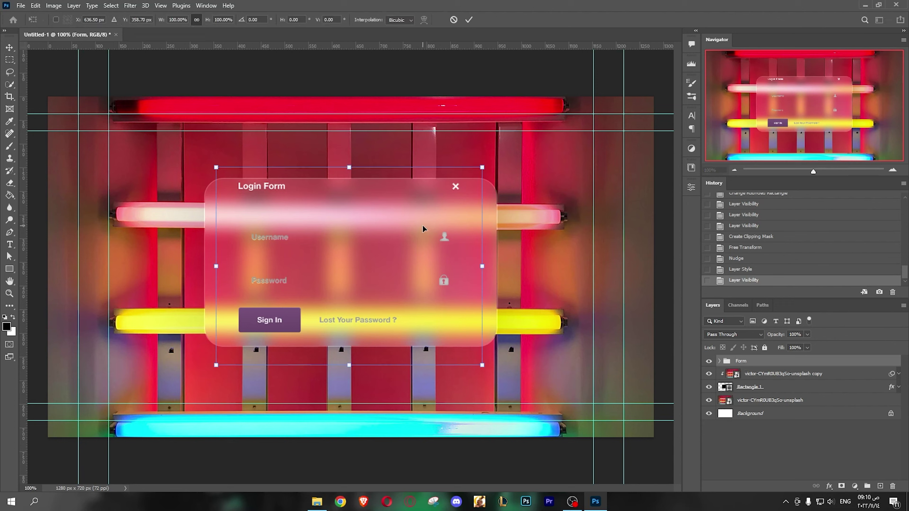
left_click_drag(422, 225, 422, 236)
left_click_drag(483, 178, 470, 186)
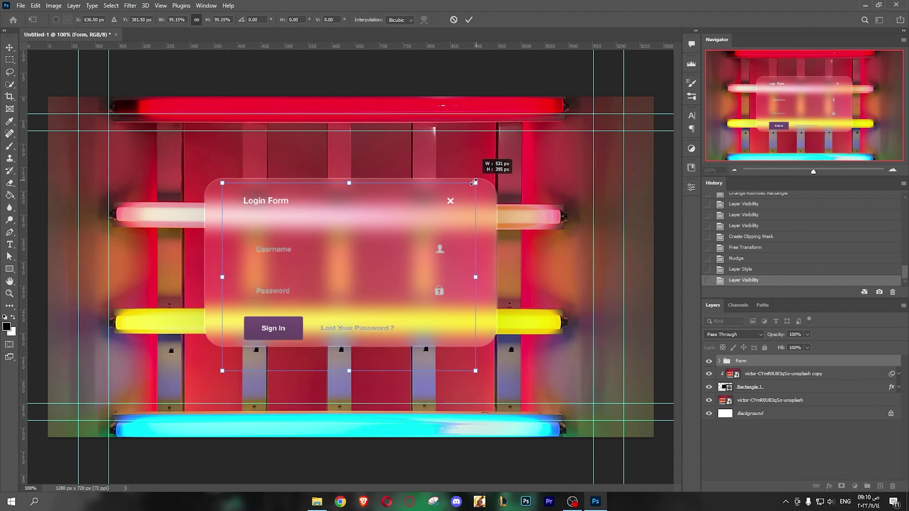
left_click_drag(419, 238, 417, 234)
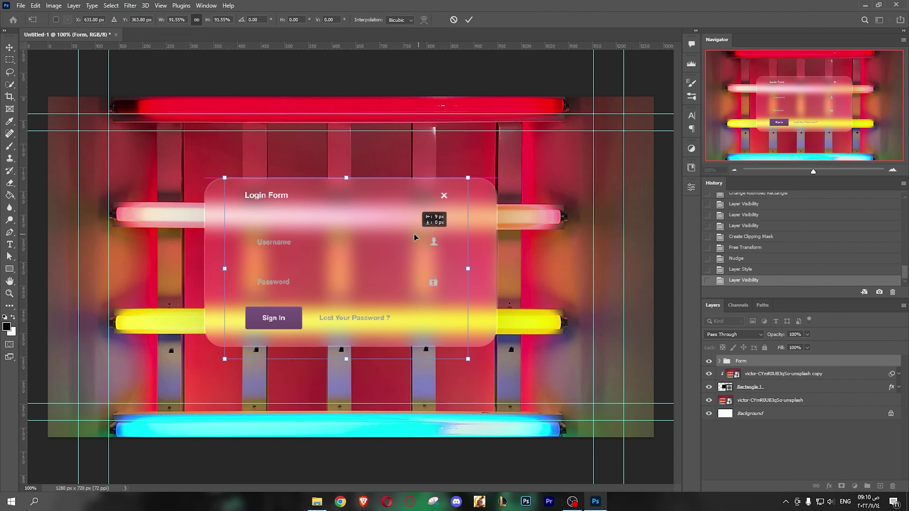
left_click(468, 19)
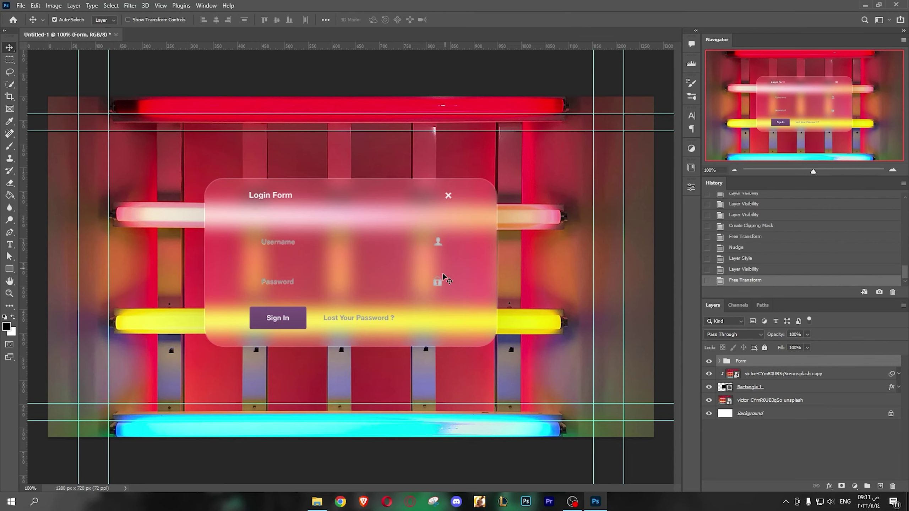
left_click(893, 170)
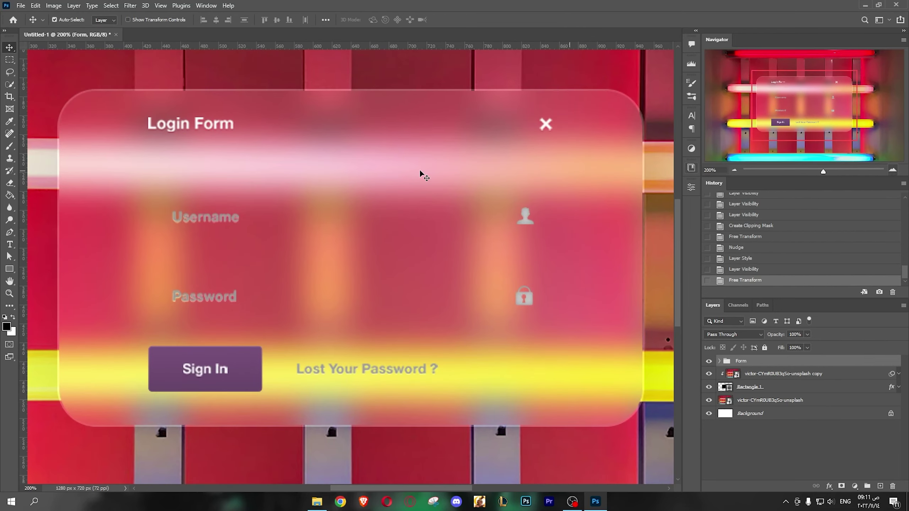
left_click(734, 171)
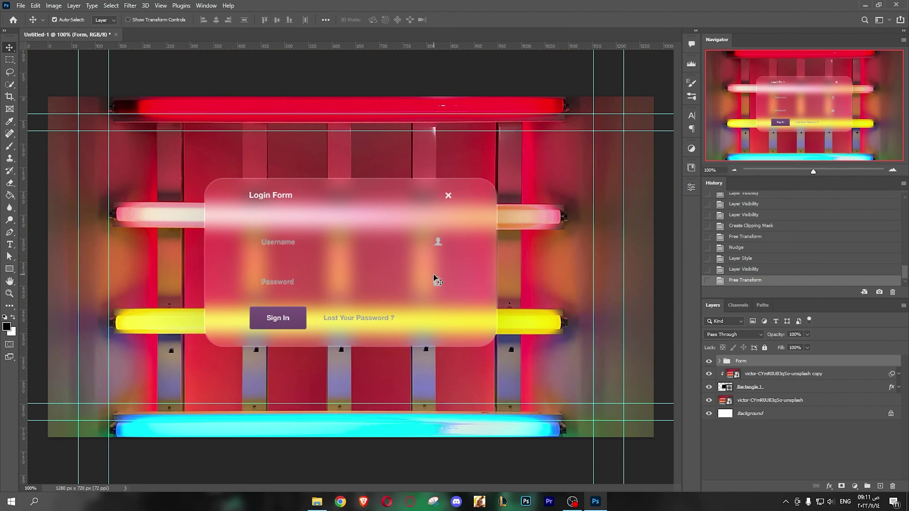
left_click(719, 361)
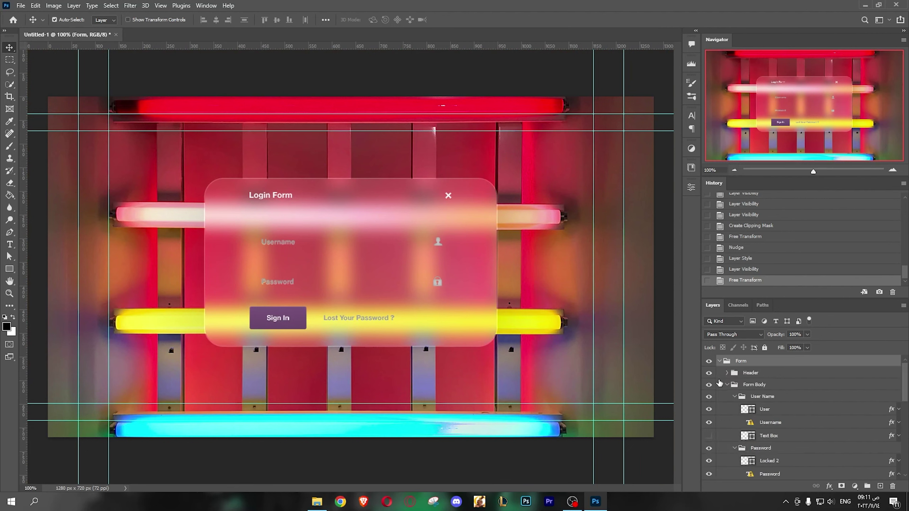
left_click(712, 386)
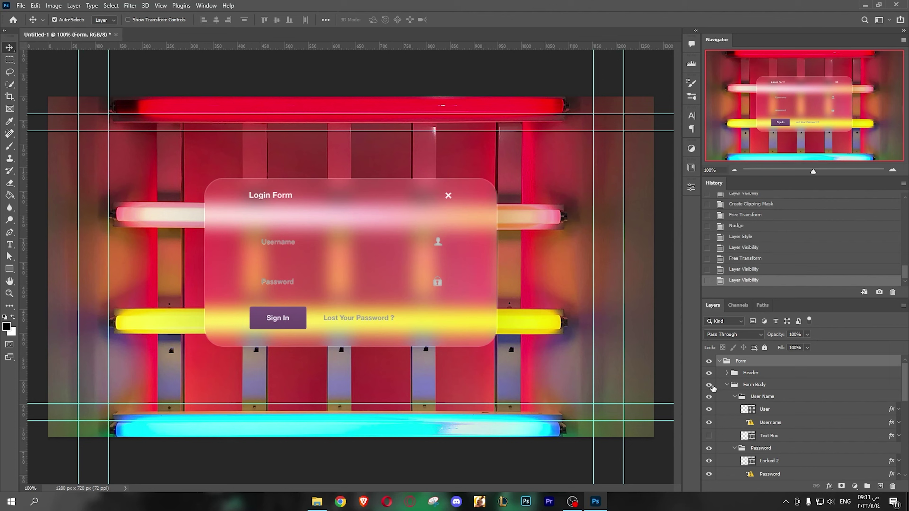
left_click(709, 423)
left_click(709, 423)
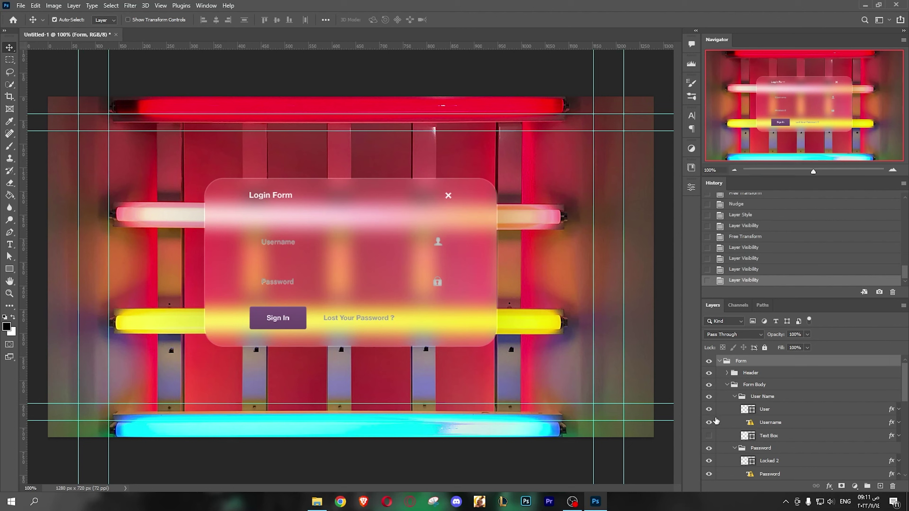
left_click(720, 361)
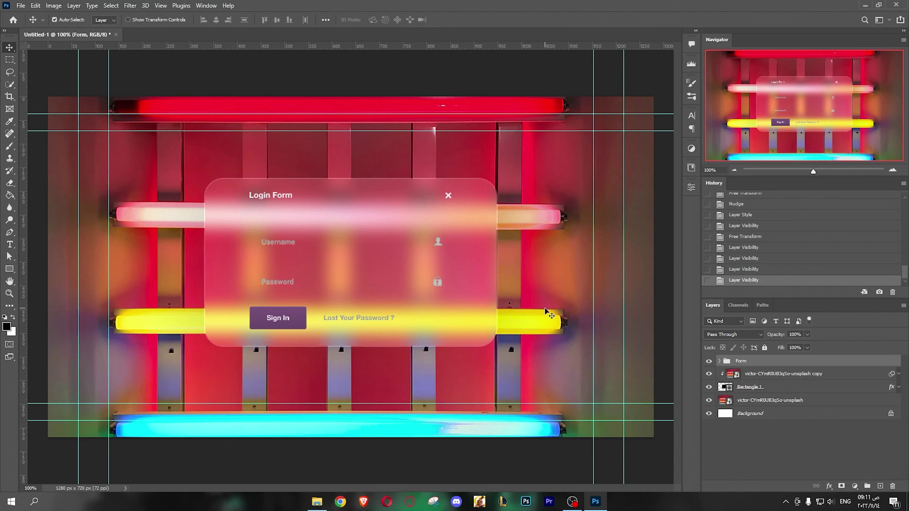